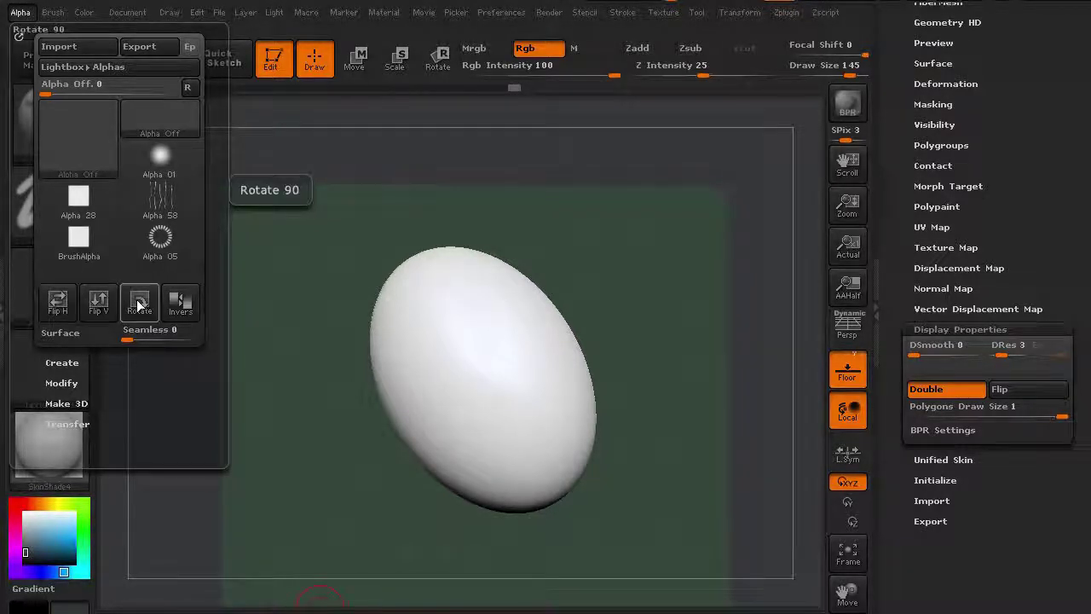
- Look through the Create, Modify, Make 3D and Transfer options for alphas
{"action": "left_click", "coordinate": [71, 361]}
{"action": "left_click", "coordinate": [71, 362]}
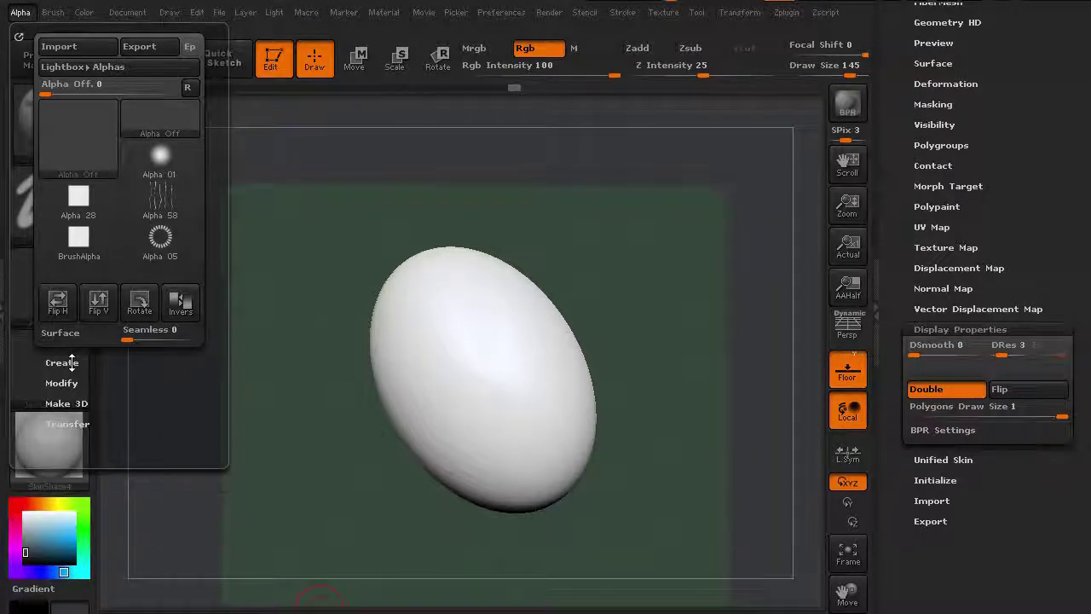
{"action": "left_click", "coordinate": [67, 378]}
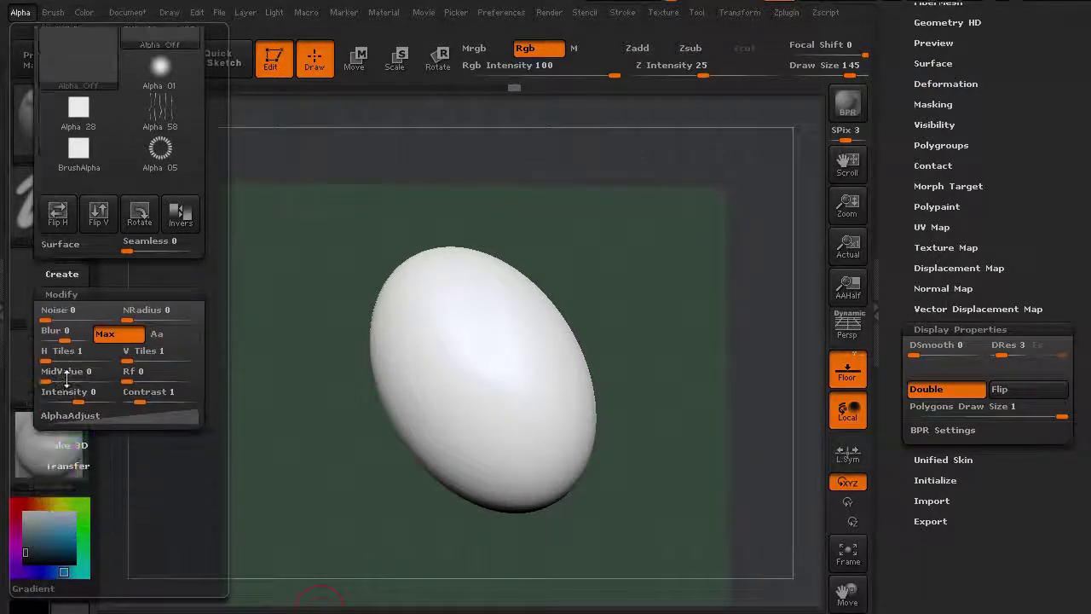
{"action": "left_click", "coordinate": [62, 295]}
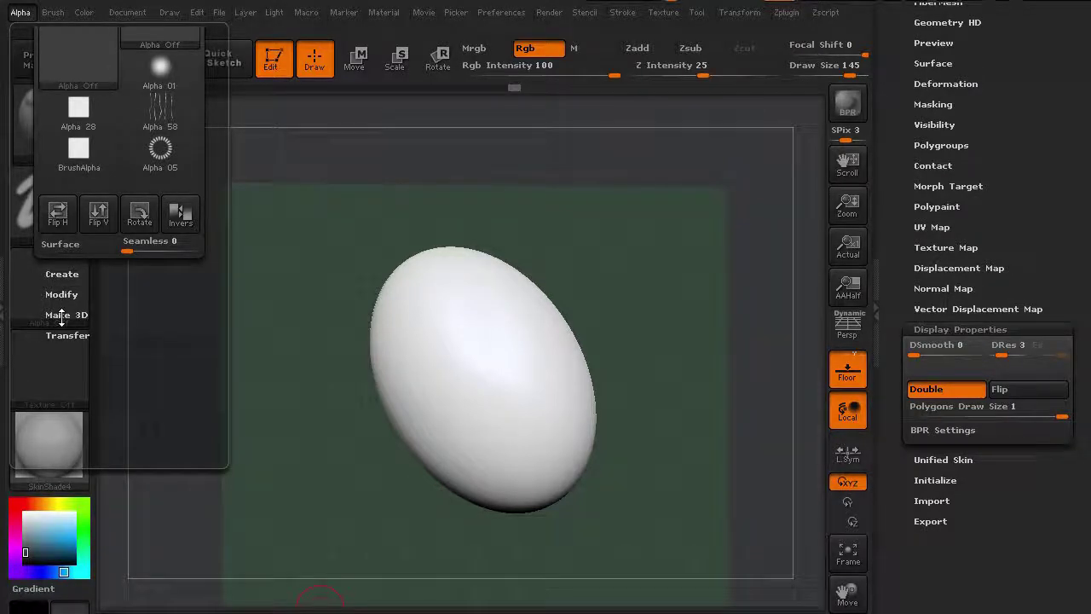
{"action": "left_click", "coordinate": [61, 314]}
{"action": "left_click", "coordinate": [61, 315]}
{"action": "left_click", "coordinate": [60, 335]}
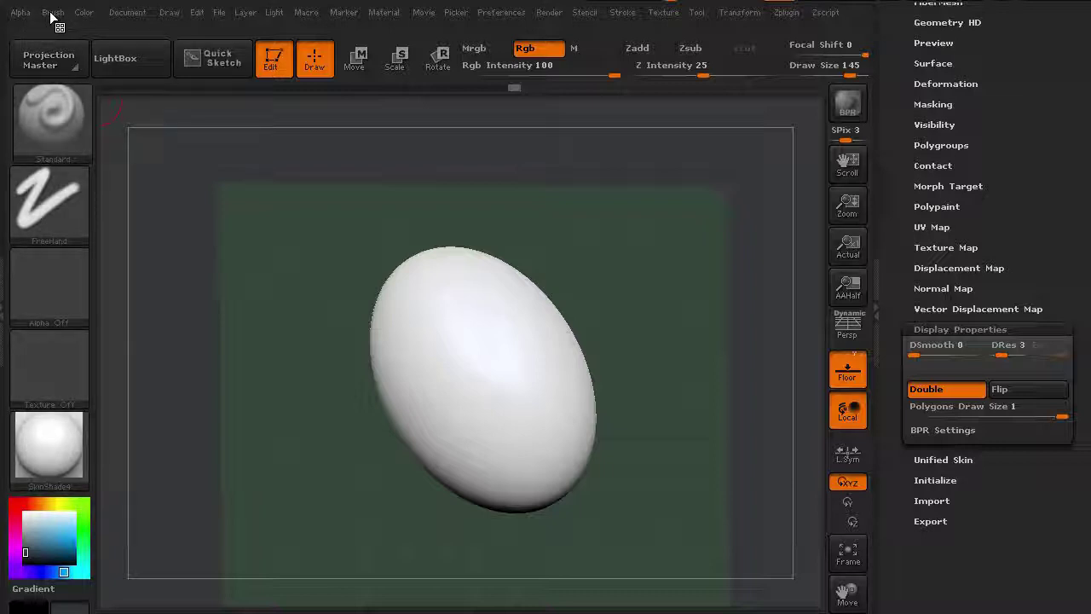
- Examine the Standard brush's Curve and Depth settings, including Imbed
{"action": "left_click", "coordinate": [52, 12]}
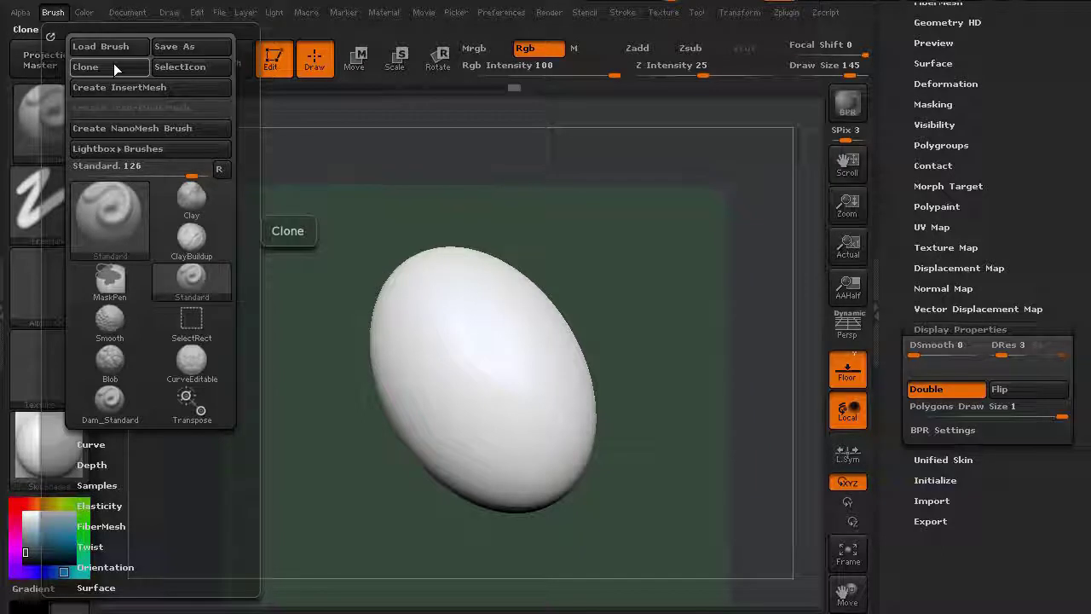
{"action": "left_click", "coordinate": [90, 444]}
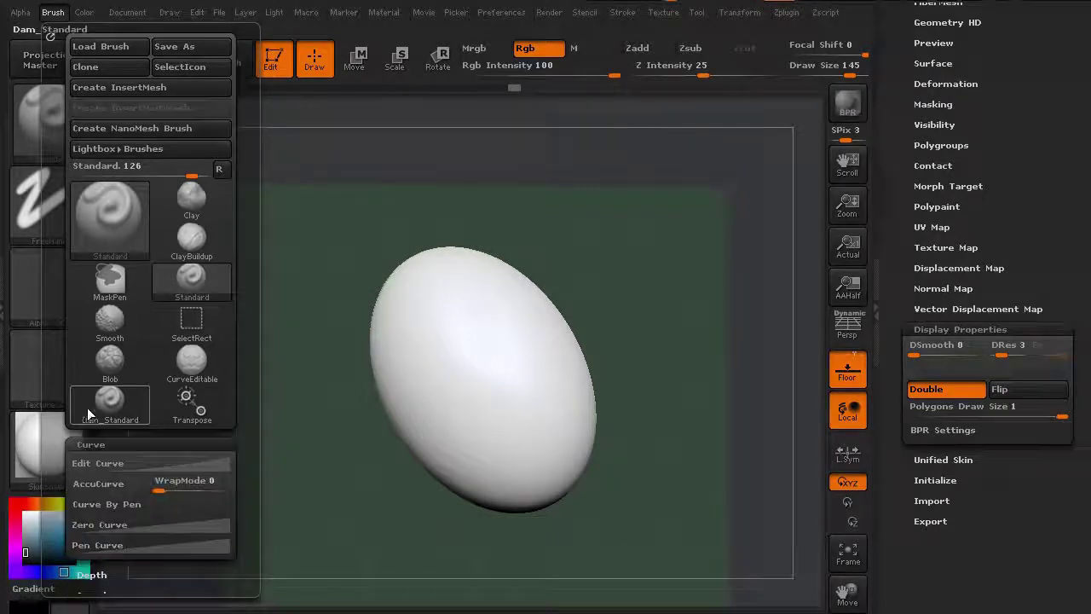
{"action": "scroll", "coordinate": [60, 391], "scroll_direction": "down", "scroll_amount": 5}
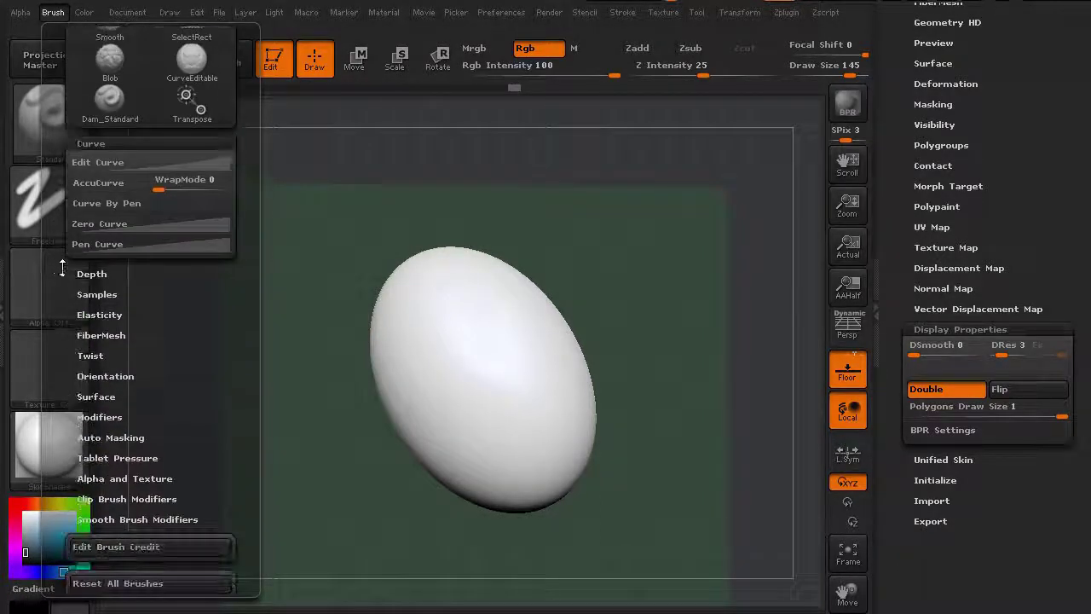
{"action": "left_click", "coordinate": [82, 267]}
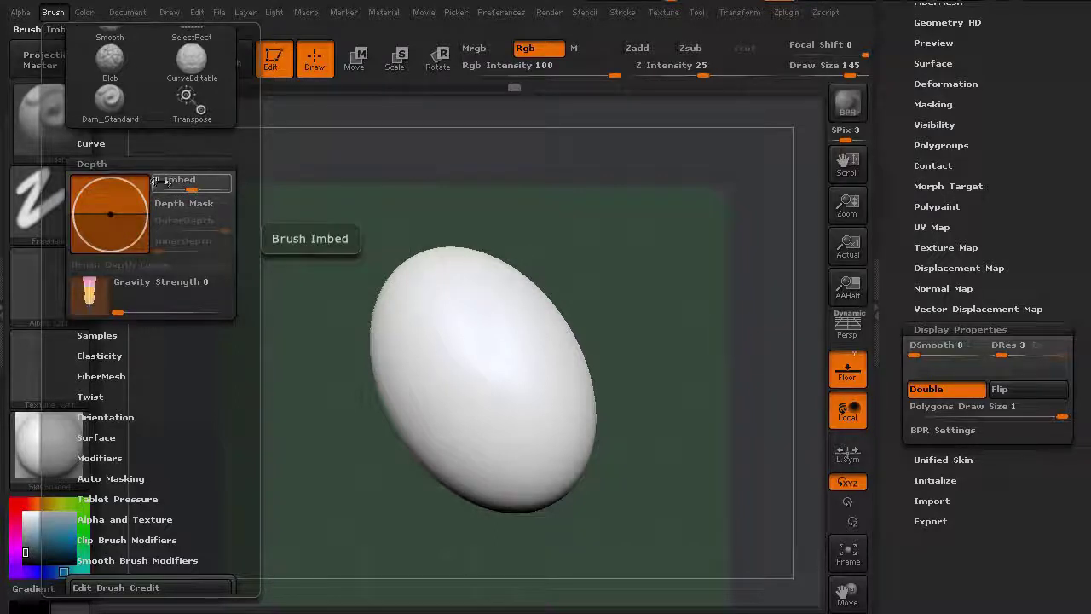
{"action": "mouse_move", "coordinate": [191, 188]}
{"action": "left_mouse_down"}
{"action": "mouse_move", "coordinate": [212, 188]}
{"action": "mouse_move", "coordinate": [164, 185]}
{"action": "mouse_move", "coordinate": [184, 186]}
{"action": "left_mouse_up"}
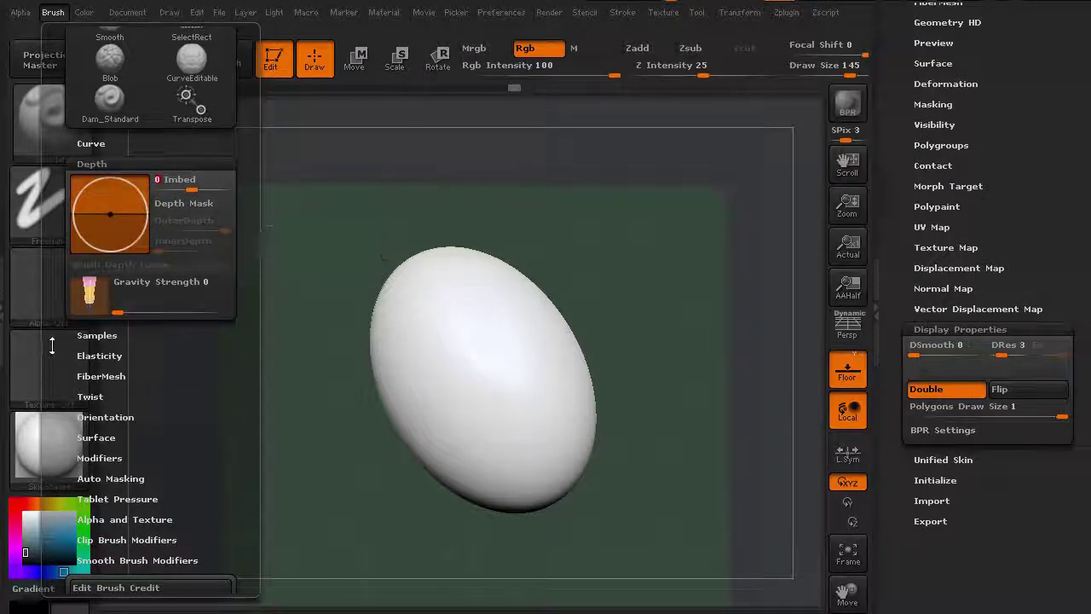
{"action": "left_click_drag", "start_coordinate": [52, 344], "coordinate": [54, 288]}
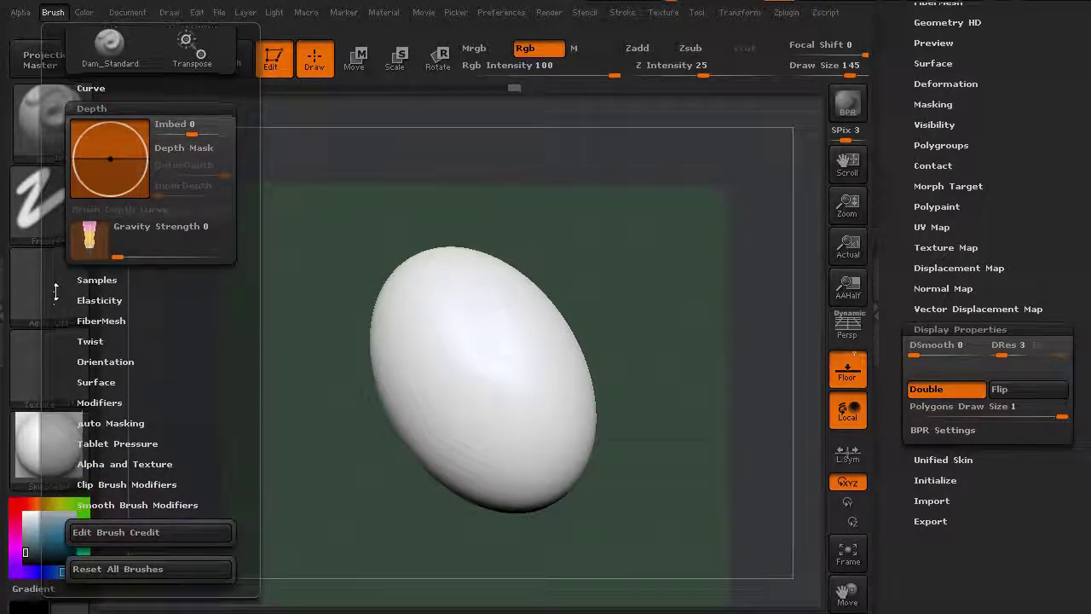
{"action": "left_click", "coordinate": [92, 109]}
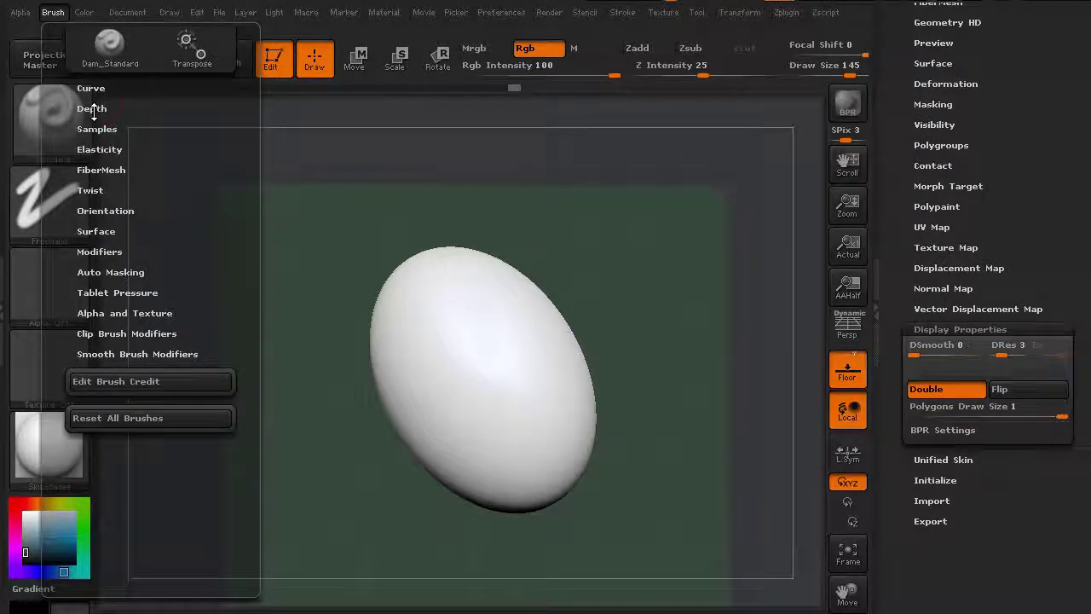
- Examine the Standard brush's Surface, Modifiers and Auto Masking settings
{"action": "left_click", "coordinate": [96, 230]}
{"action": "left_click", "coordinate": [96, 230]}
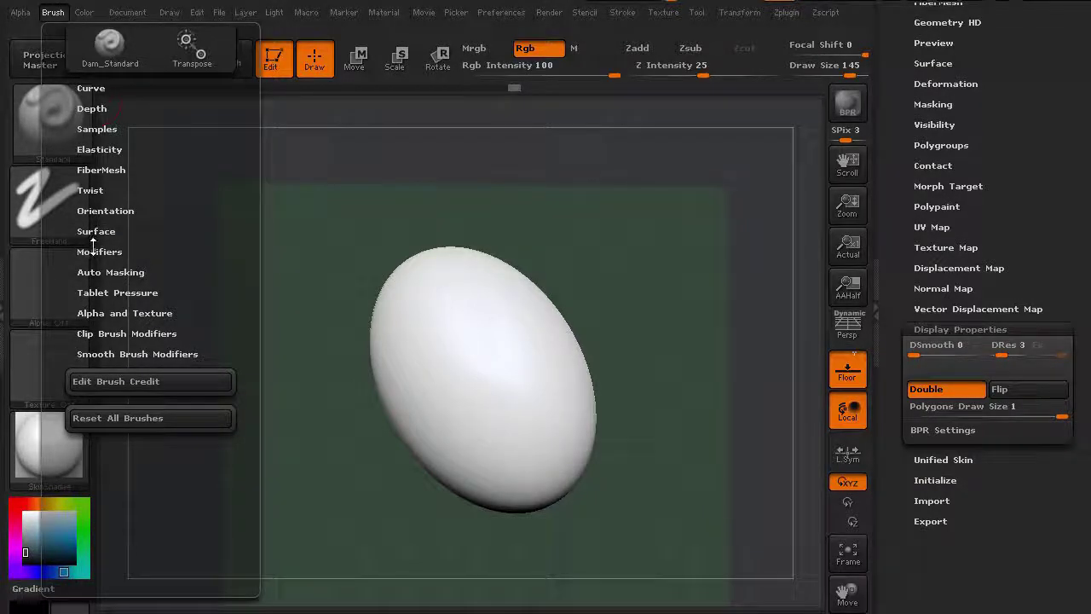
{"action": "left_click", "coordinate": [95, 251]}
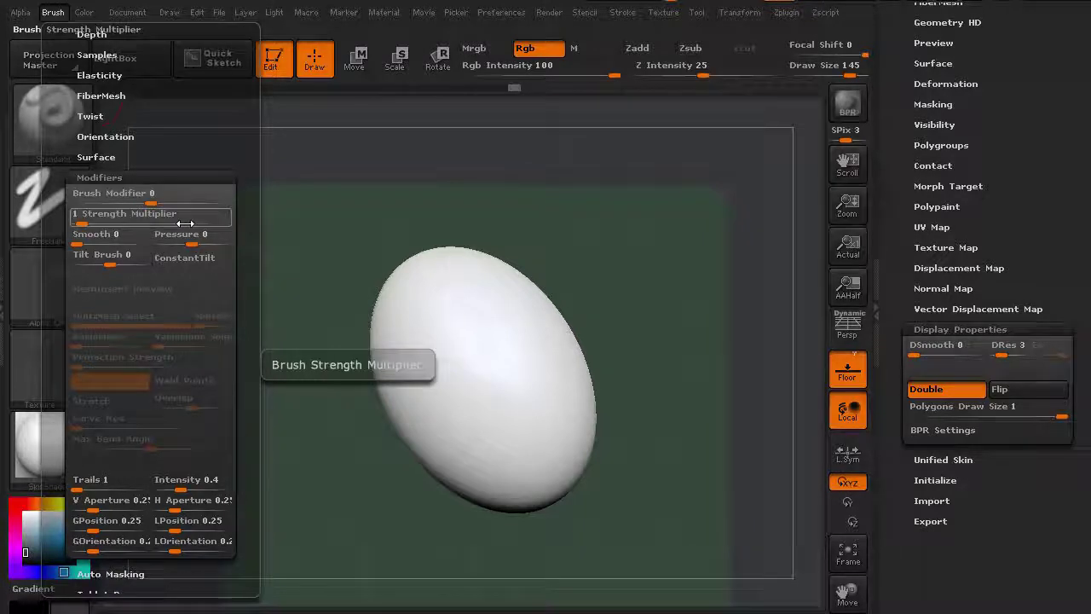
{"action": "left_click", "coordinate": [122, 177]}
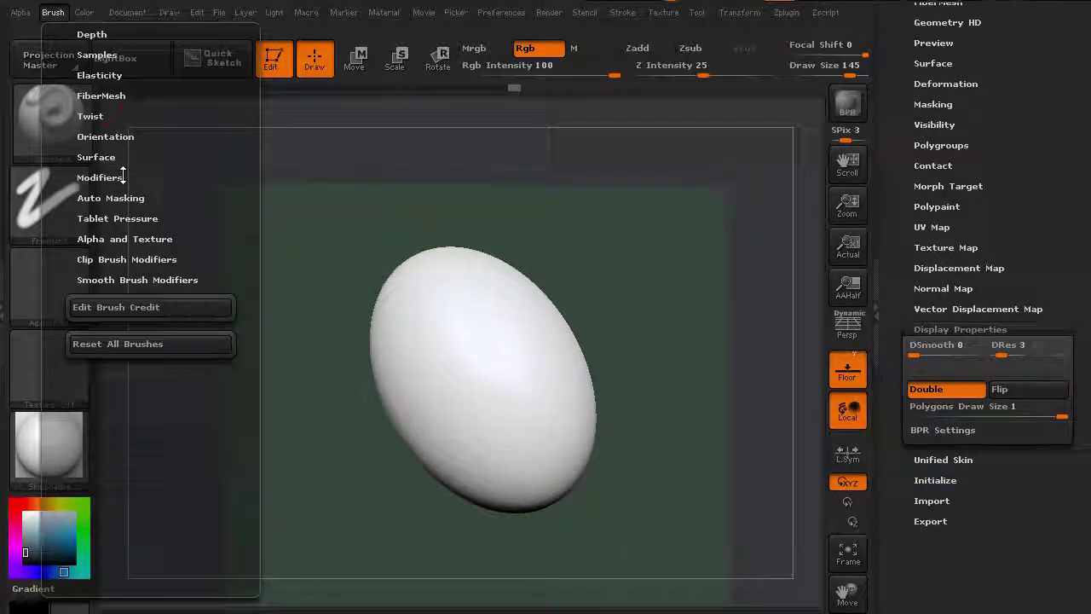
{"action": "left_click", "coordinate": [119, 197]}
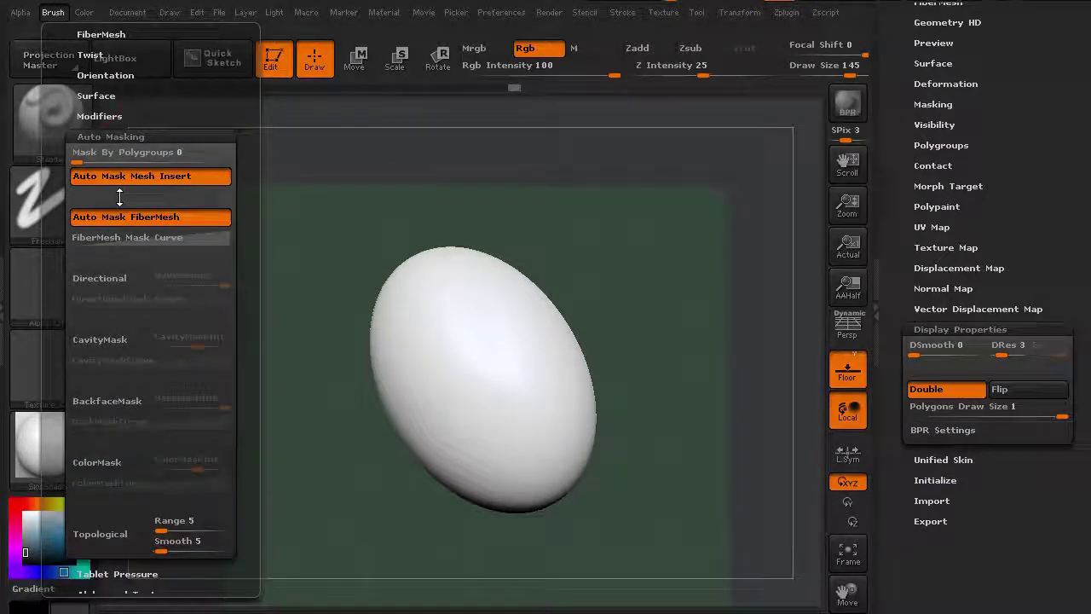
{"action": "left_click", "coordinate": [105, 136]}
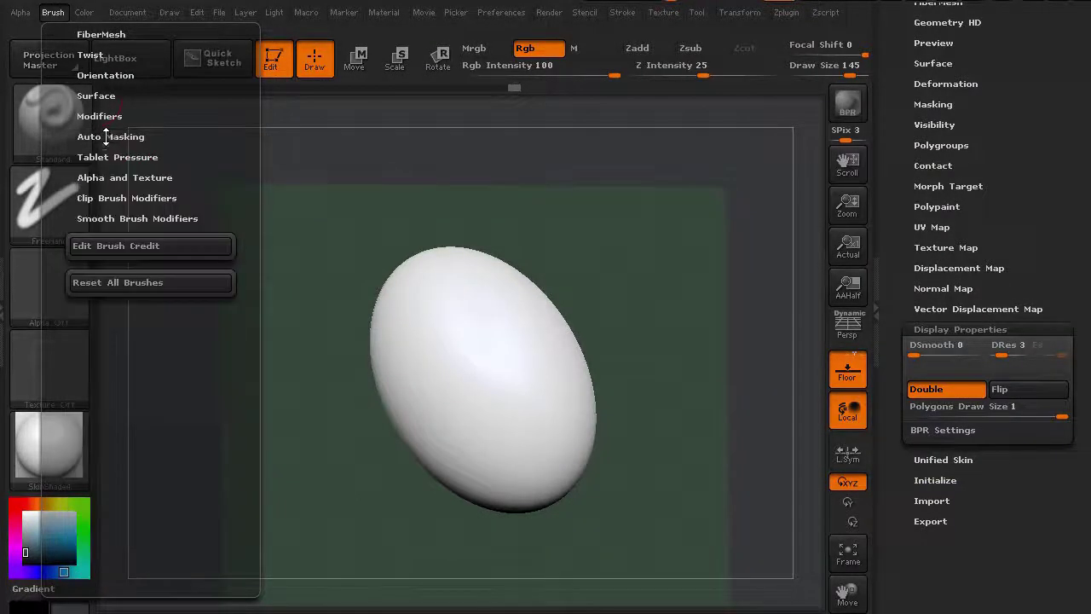
{"action": "mouse_move", "coordinate": [230, 147]}
{"action": "left_mouse_down"}
{"action": "mouse_move", "coordinate": [226, 288]}
{"action": "mouse_move", "coordinate": [224, 236]}
{"action": "left_mouse_up"}
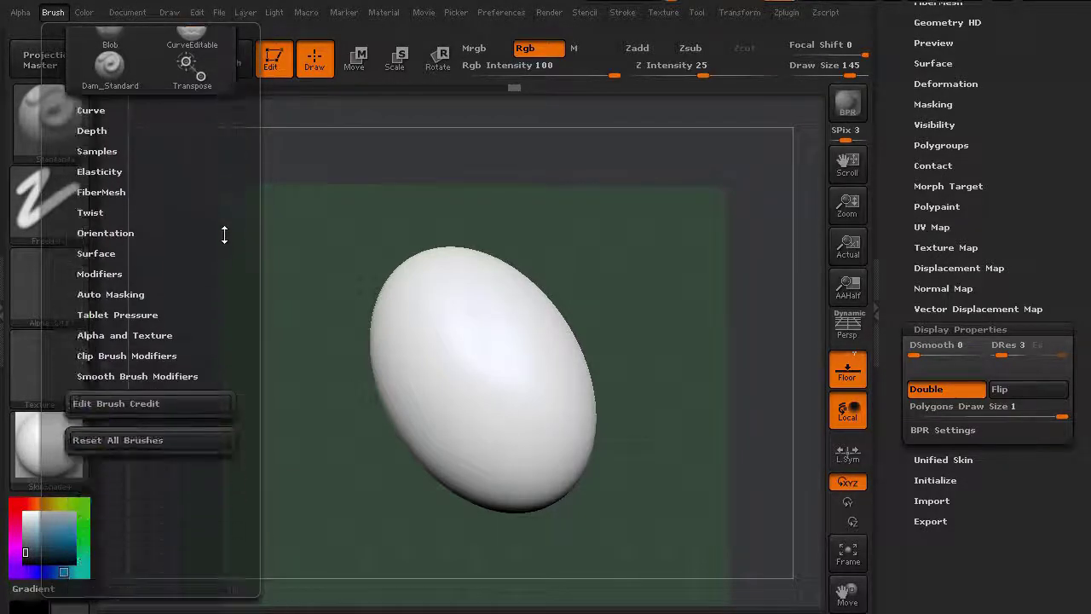
{"action": "left_click", "coordinate": [126, 287]}
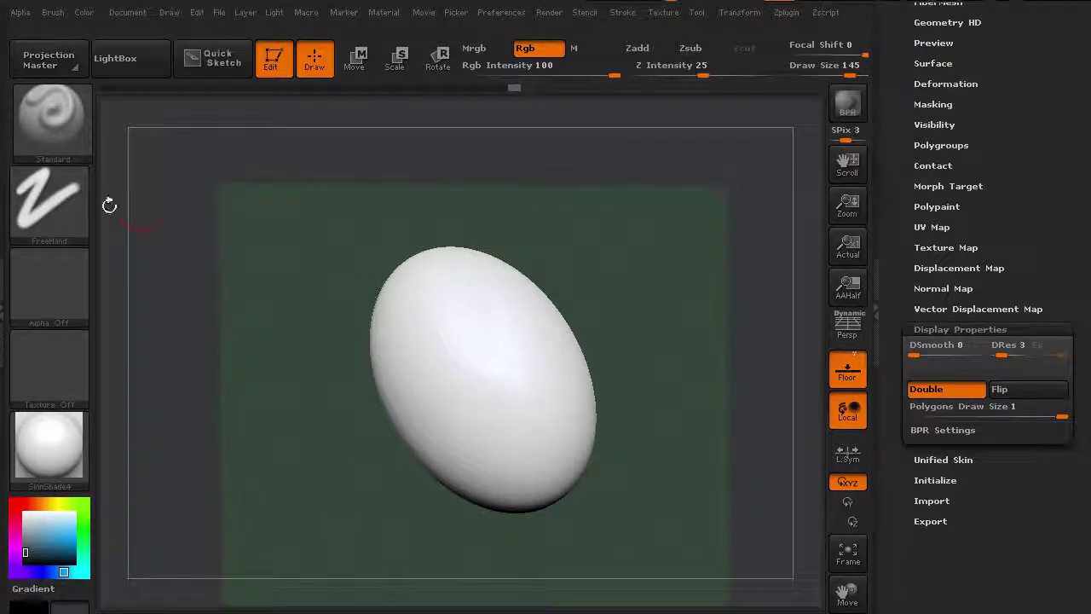
- Select the SnakeHook brush and increase the draw size to 441
{"action": "left_click", "coordinate": [55, 135]}
{"action": "key", "text": "s"}
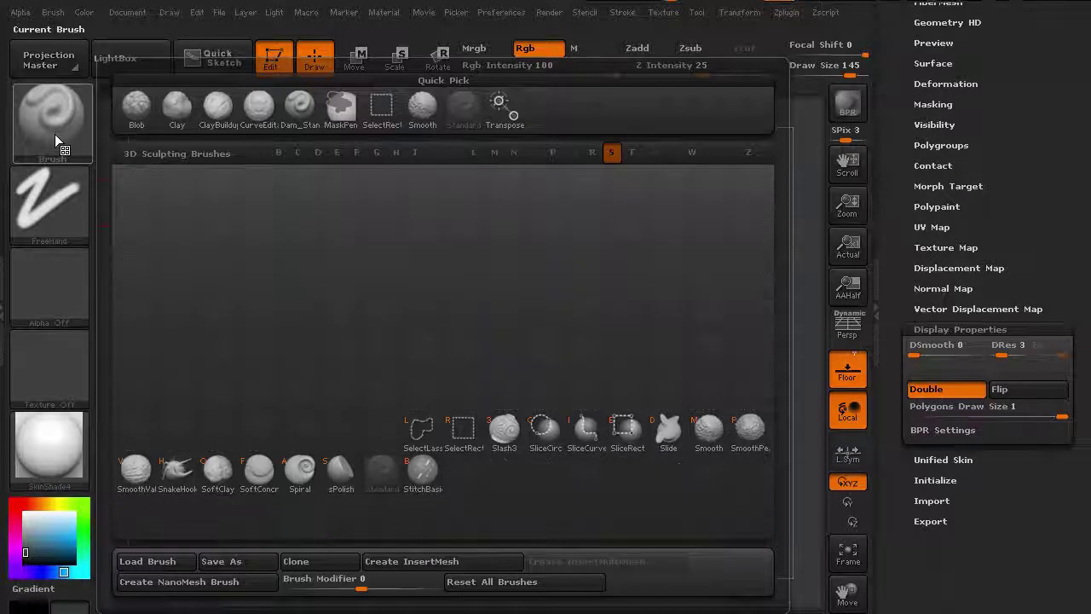
{"action": "left_click", "coordinate": [176, 468]}
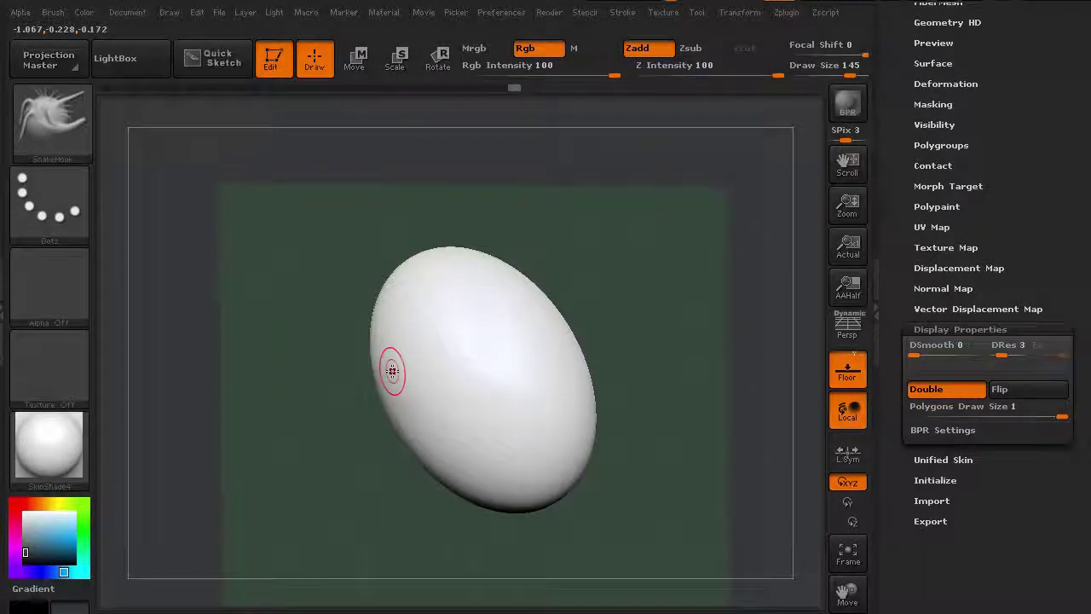
{"action": "key", "text": "bracketright"}
{"action": "key", "text": "bracketright"}
{"action": "key", "text": "bracketright"}
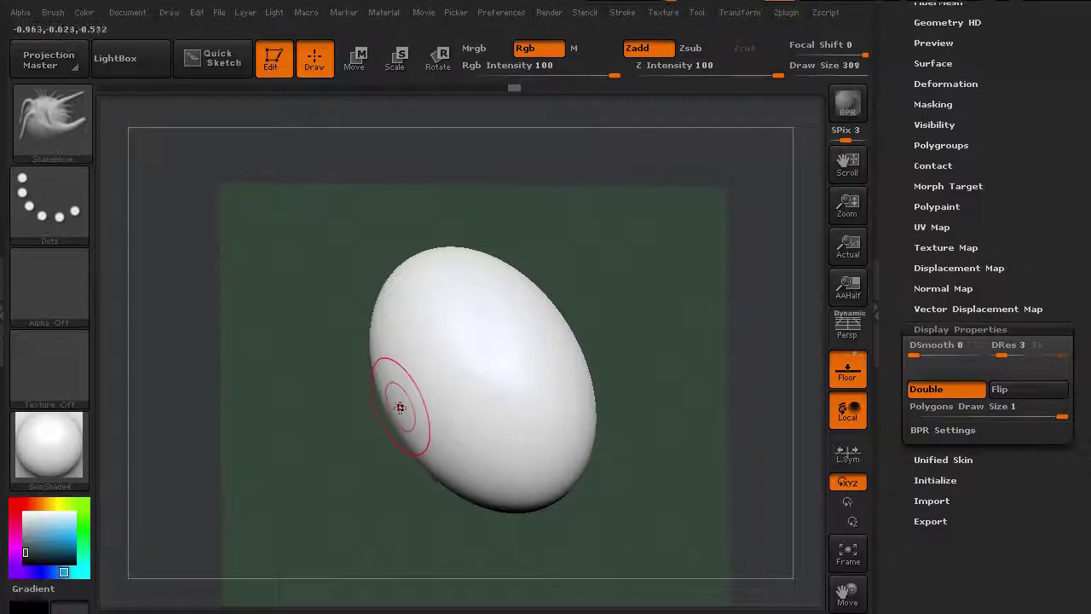
{"action": "key", "text": "bracketright"}
{"action": "key", "text": "bracketright"}
- Pull a curved horn out of the egg's left side, undo it, and pull it again with Rgb turned off
{"action": "mouse_move", "coordinate": [397, 418]}
{"action": "left_mouse_down"}
{"action": "mouse_move", "coordinate": [315, 426]}
{"action": "mouse_move", "coordinate": [207, 368]}
{"action": "mouse_move", "coordinate": [188, 300]}
{"action": "mouse_move", "coordinate": [194, 287]}
{"action": "left_mouse_up"}
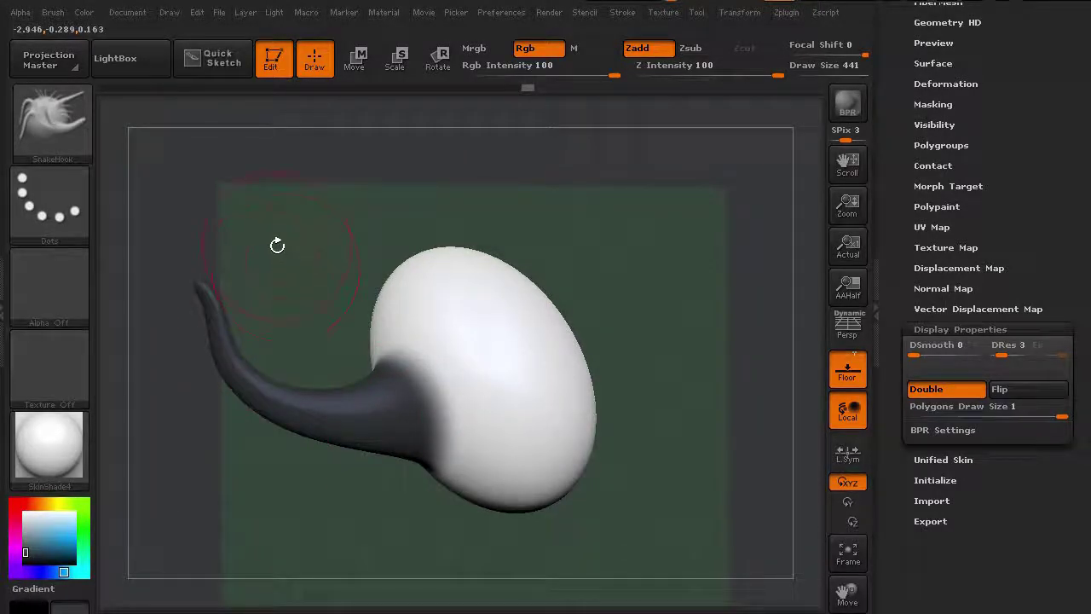
{"action": "key", "text": "ctrl+z"}
{"action": "left_click", "coordinate": [544, 53]}
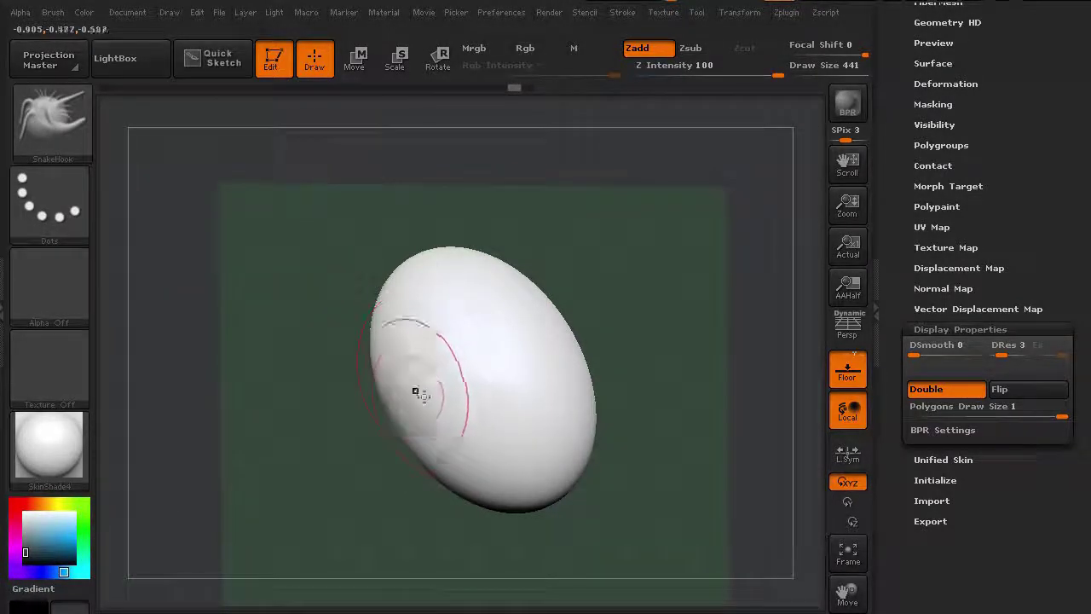
{"action": "mouse_move", "coordinate": [416, 395]}
{"action": "left_mouse_down"}
{"action": "mouse_move", "coordinate": [345, 422]}
{"action": "mouse_move", "coordinate": [232, 253]}
{"action": "left_mouse_up"}
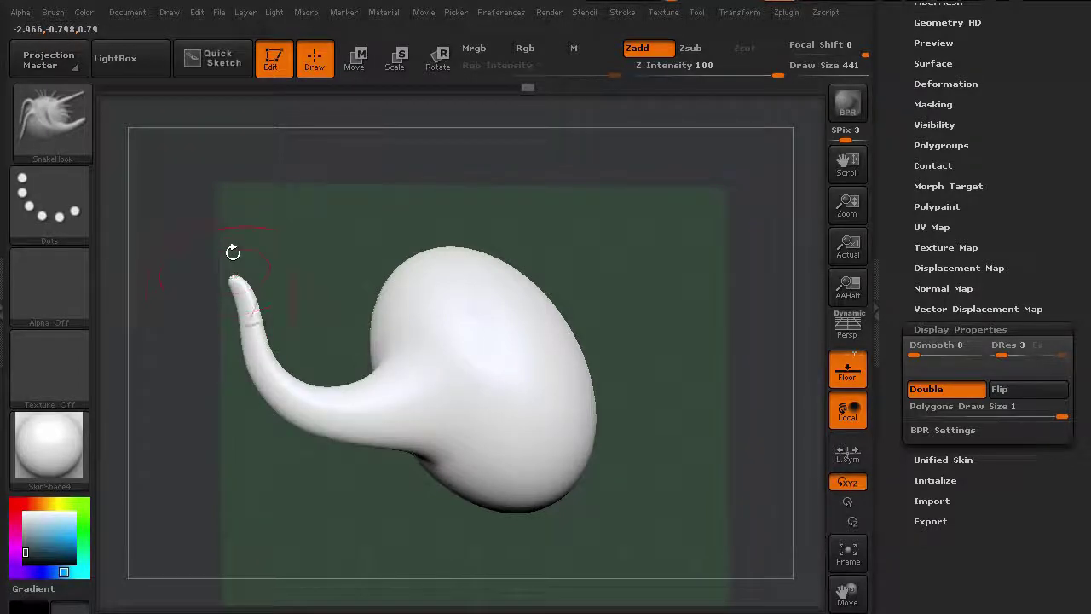
- Switch to the ClayBuildup brush, smooth the surface of the horn, and reduce the draw size to 181
{"action": "mouse_move", "coordinate": [211, 504]}
{"action": "left_mouse_down"}
{"action": "mouse_move", "coordinate": [180, 450]}
{"action": "mouse_move", "coordinate": [192, 503]}
{"action": "mouse_move", "coordinate": [173, 506]}
{"action": "mouse_move", "coordinate": [258, 466]}
{"action": "mouse_move", "coordinate": [271, 533]}
{"action": "mouse_move", "coordinate": [171, 281]}
{"action": "mouse_move", "coordinate": [128, 213]}
{"action": "left_mouse_up"}
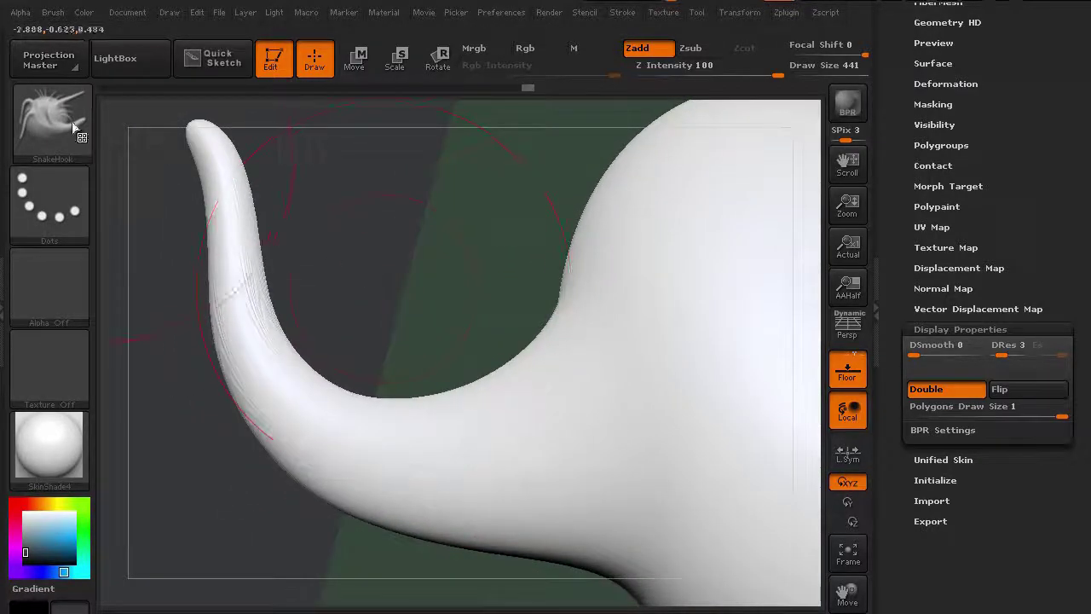
{"action": "left_click", "coordinate": [61, 115]}
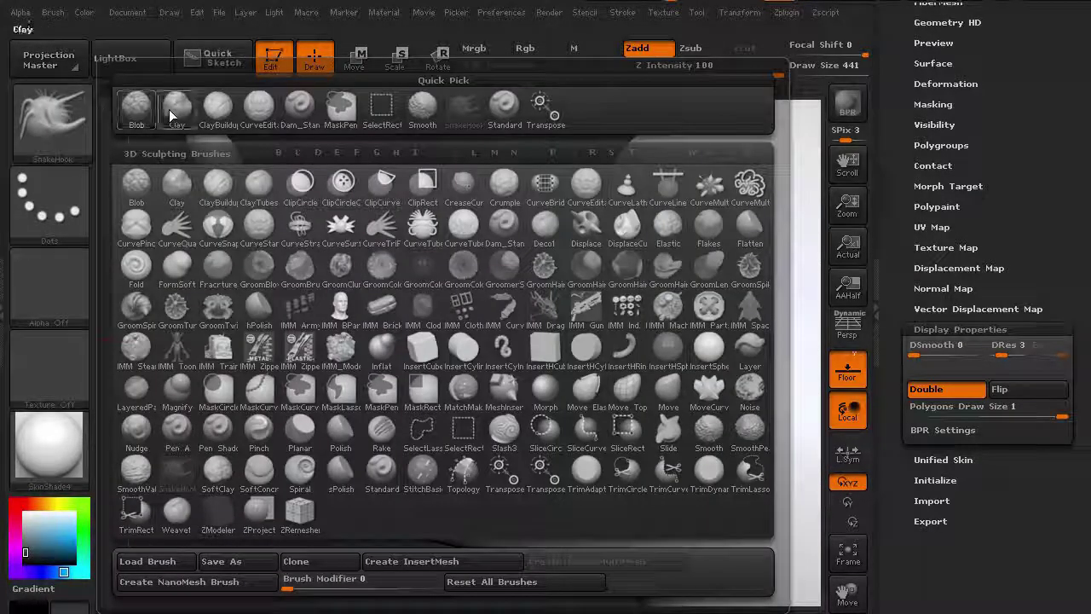
{"action": "left_click", "coordinate": [211, 107]}
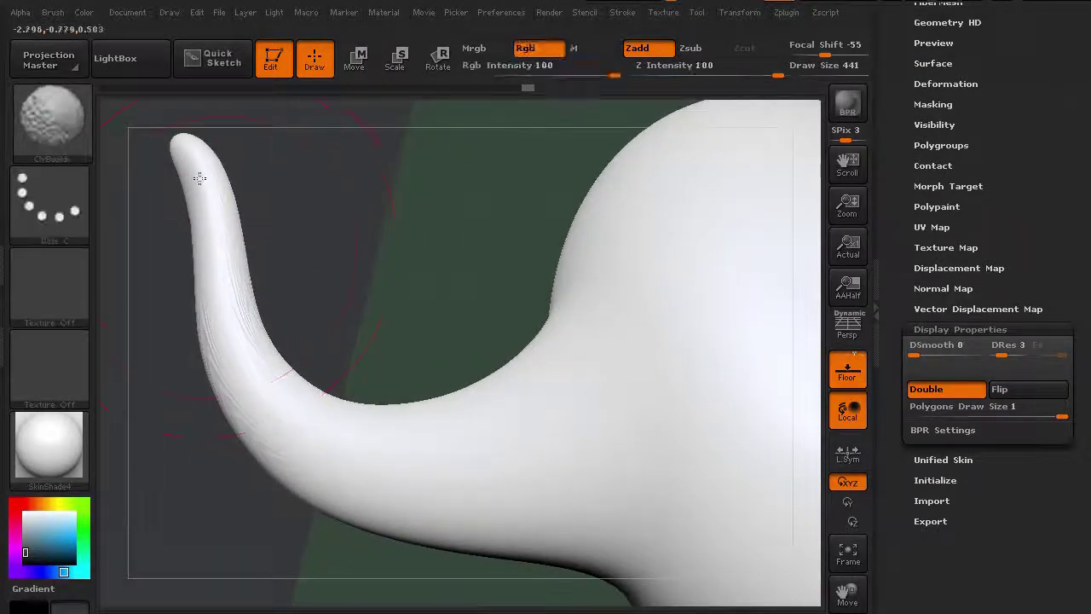
{"action": "mouse_move", "coordinate": [199, 176]}
{"action": "left_mouse_down", "text": "shift"}
{"action": "mouse_move", "coordinate": [224, 330]}
{"action": "mouse_move", "coordinate": [288, 426]}
{"action": "mouse_move", "coordinate": [450, 496]}
{"action": "left_mouse_up", "text": "shift"}
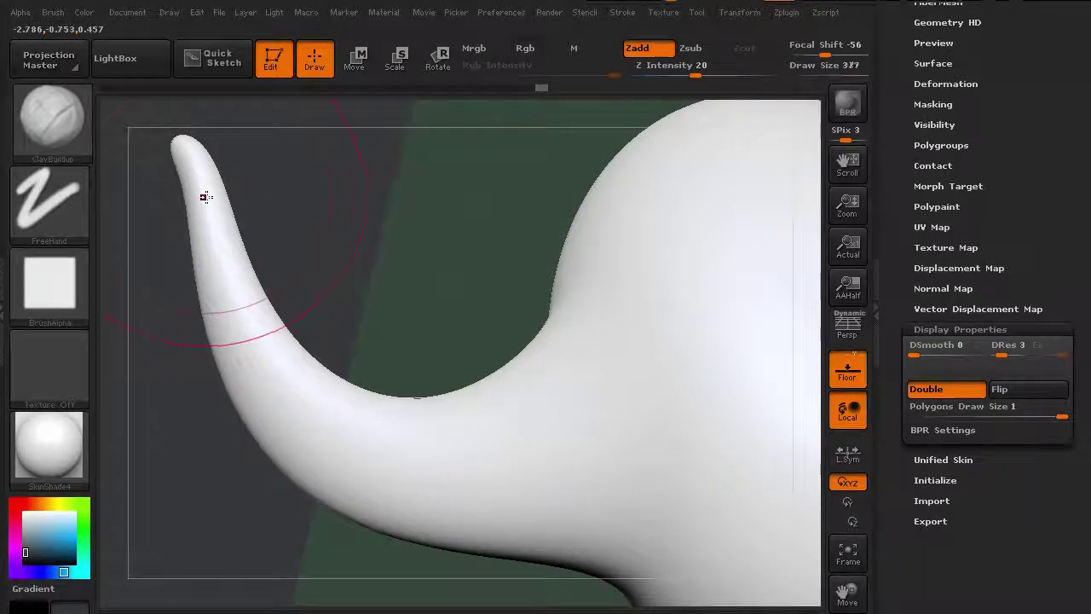
{"action": "key", "text": "bracketleft"}
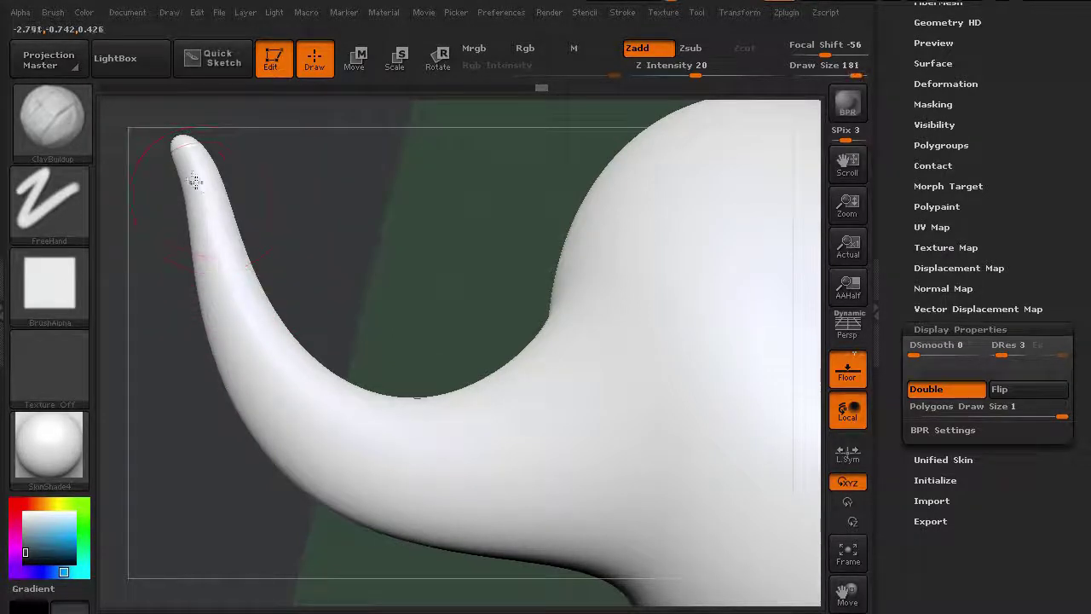
- Try building up clay strokes around the thin tip of the horn, and undo them
{"action": "mouse_move", "coordinate": [195, 180]}
{"action": "left_mouse_down"}
{"action": "mouse_move", "coordinate": [183, 183]}
{"action": "mouse_move", "coordinate": [183, 207]}
{"action": "left_mouse_up"}
{"action": "mouse_move", "coordinate": [324, 298]}
{"action": "left_mouse_down"}
{"action": "mouse_move", "coordinate": [268, 344]}
{"action": "mouse_move", "coordinate": [282, 373]}
{"action": "mouse_move", "coordinate": [336, 316]}
{"action": "mouse_move", "coordinate": [397, 292]}
{"action": "mouse_move", "coordinate": [388, 268]}
{"action": "mouse_move", "coordinate": [182, 214]}
{"action": "mouse_move", "coordinate": [185, 199]}
{"action": "mouse_move", "coordinate": [221, 314]}
{"action": "mouse_move", "coordinate": [214, 178]}
{"action": "mouse_move", "coordinate": [222, 218]}
{"action": "mouse_move", "coordinate": [300, 273]}
{"action": "left_mouse_up"}
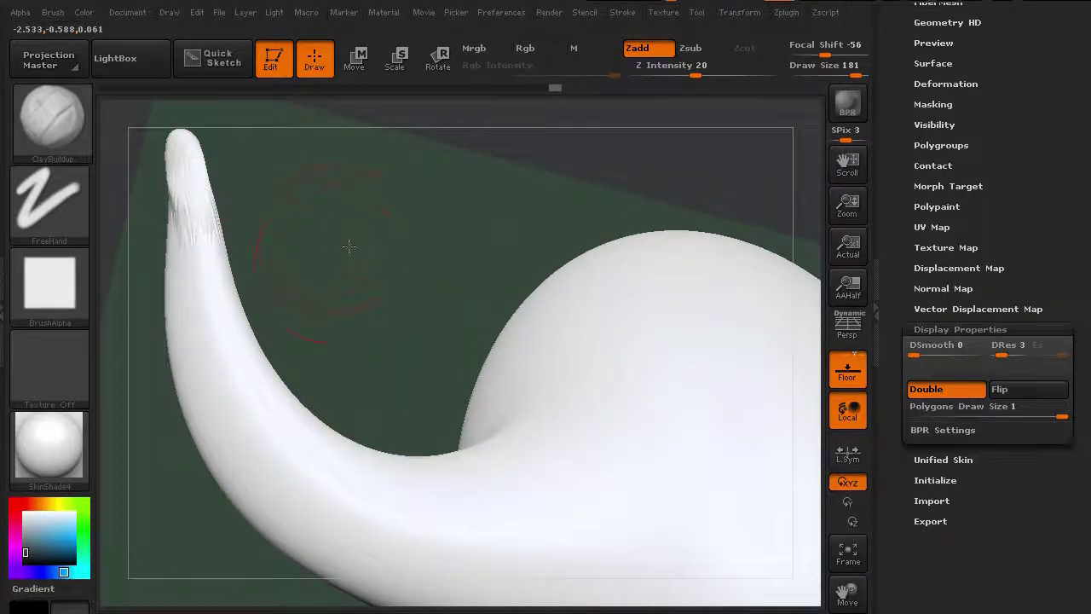
{"action": "left_click_drag", "start_coordinate": [349, 246], "coordinate": [346, 220]}
{"action": "mouse_move", "coordinate": [287, 267]}
{"action": "left_mouse_down"}
{"action": "mouse_move", "coordinate": [264, 275]}
{"action": "mouse_move", "coordinate": [355, 215]}
{"action": "mouse_move", "coordinate": [292, 297]}
{"action": "mouse_move", "coordinate": [380, 322]}
{"action": "left_mouse_up"}
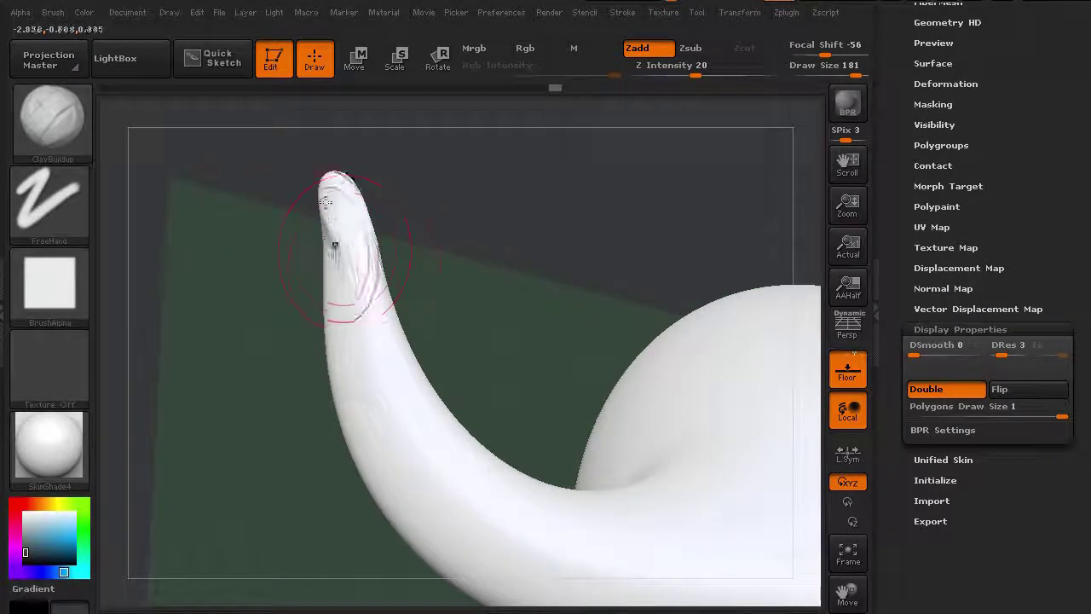
{"action": "left_click_drag", "start_coordinate": [326, 202], "coordinate": [389, 359]}
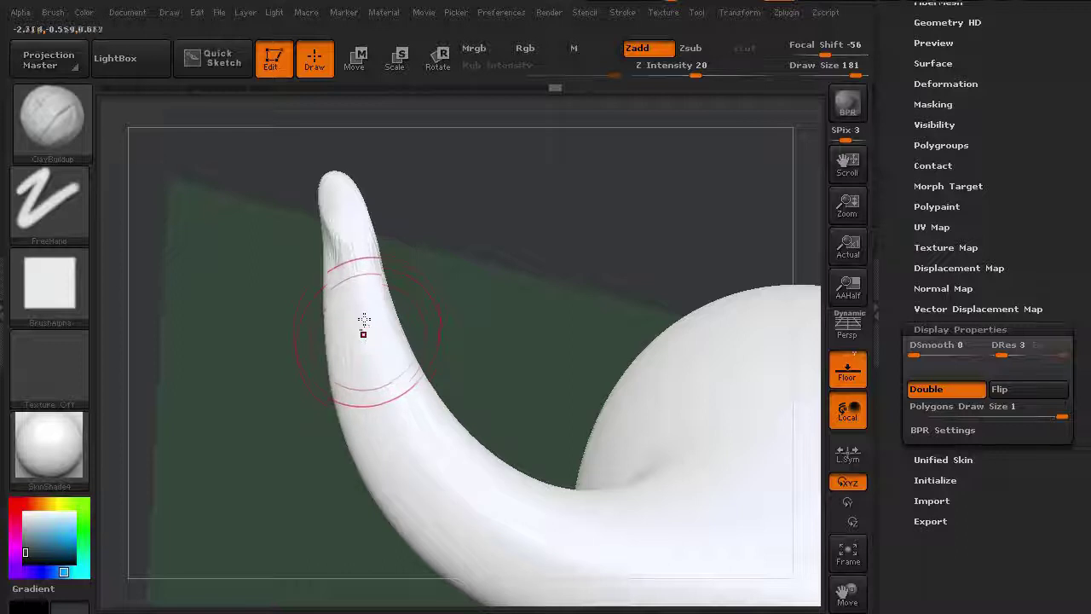
{"action": "left_click_drag", "start_coordinate": [360, 322], "coordinate": [328, 249]}
{"action": "left_click", "coordinate": [265, 278], "text": "shift"}
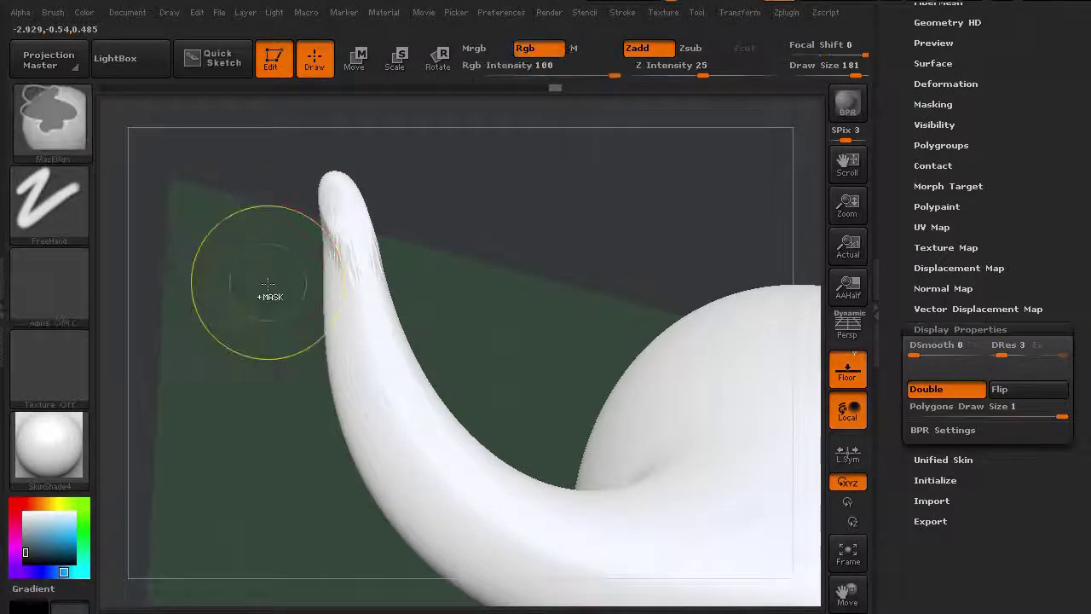
- Turn on BackfaceMask in the auto masking settings of the ClayBuildup brush
{"action": "left_click", "coordinate": [55, 13]}
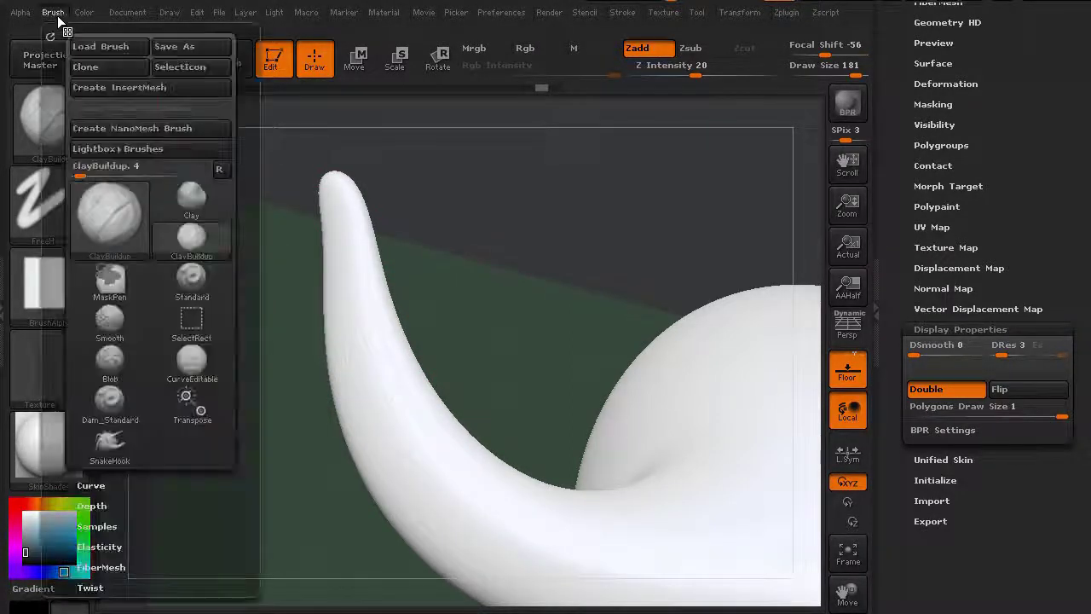
{"action": "scroll", "coordinate": [188, 388], "scroll_direction": "down", "scroll_amount": 10}
{"action": "left_click_drag", "start_coordinate": [179, 359], "coordinate": [178, 369]}
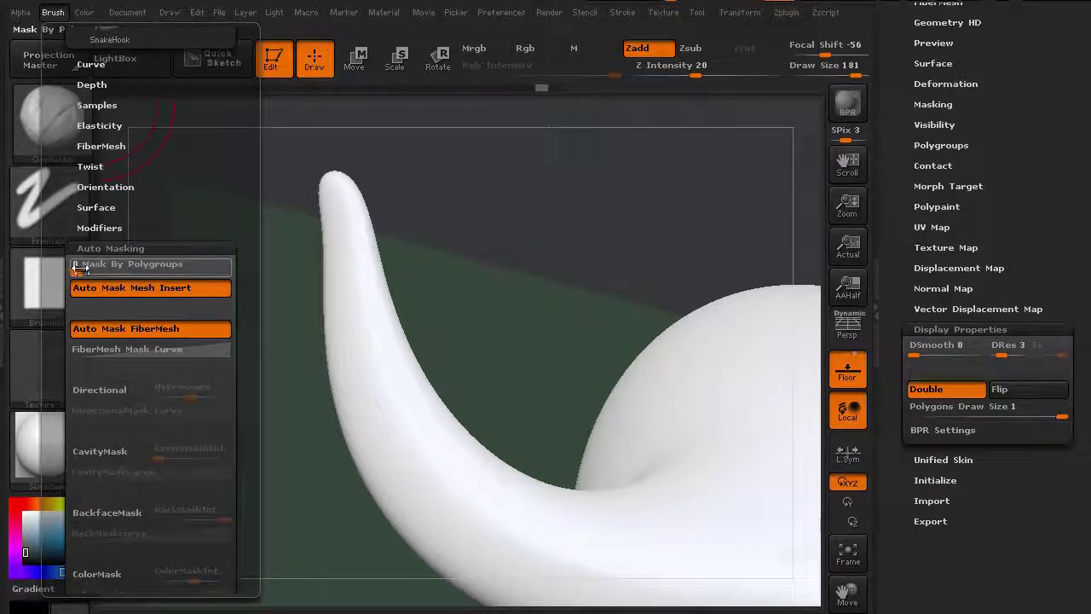
{"action": "left_click", "coordinate": [103, 513]}
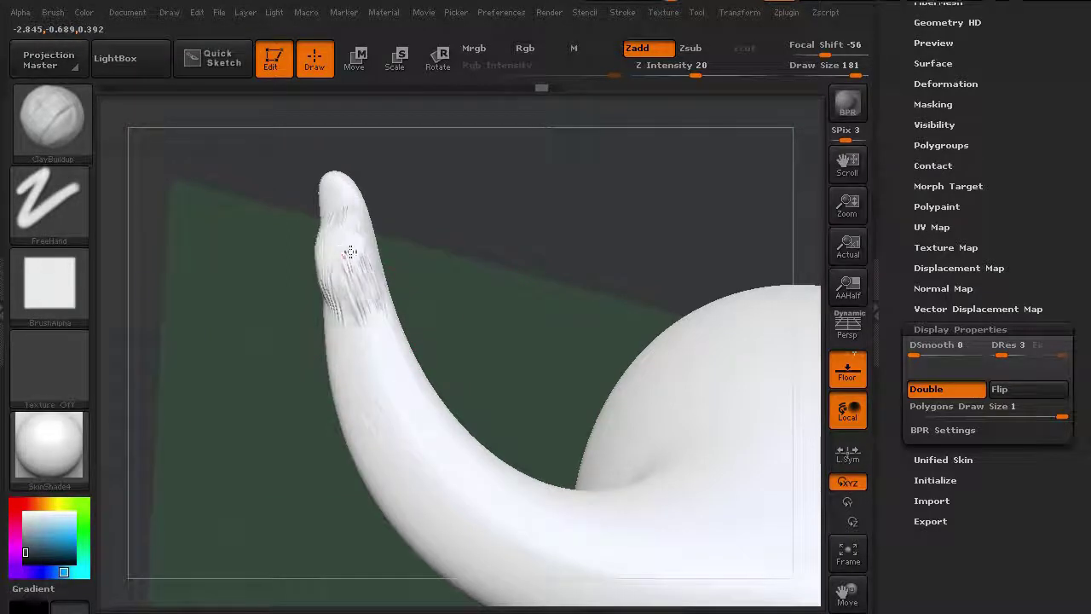
- Try building up clay strokes around the horn's thin tip with backface masking, undo them, and show the mesh's polyframe
{"action": "left_click_drag", "start_coordinate": [263, 458], "coordinate": [339, 249]}
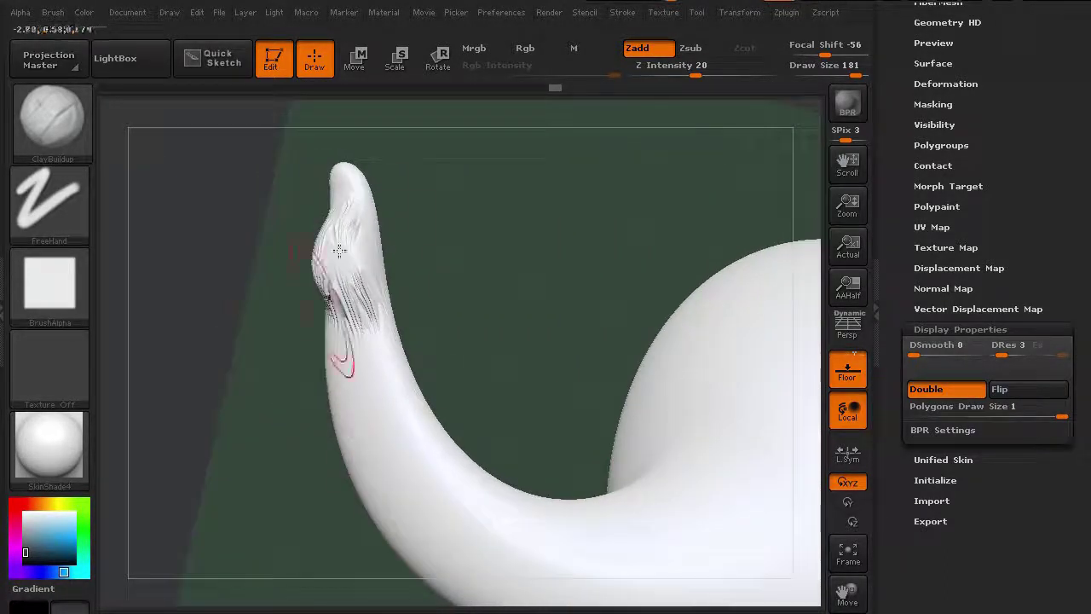
{"action": "left_click_drag", "start_coordinate": [289, 352], "coordinate": [238, 332]}
{"action": "mouse_move", "coordinate": [251, 338]}
{"action": "left_mouse_down"}
{"action": "mouse_move", "coordinate": [285, 372]}
{"action": "mouse_move", "coordinate": [226, 449]}
{"action": "mouse_move", "coordinate": [219, 401]}
{"action": "mouse_move", "coordinate": [239, 511]}
{"action": "left_mouse_up"}
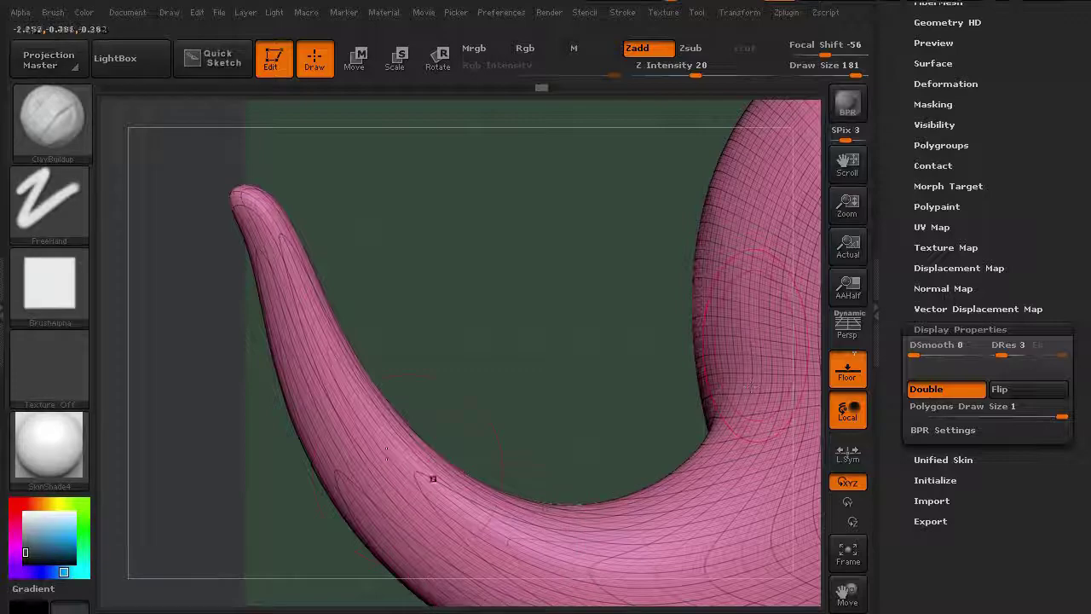
- Turn off the polyframe and the floor grid, with the whole mesh in view
{"action": "mouse_move", "coordinate": [267, 487]}
{"action": "left_mouse_down"}
{"action": "mouse_move", "coordinate": [207, 372]}
{"action": "mouse_move", "coordinate": [284, 485]}
{"action": "mouse_move", "coordinate": [251, 455]}
{"action": "mouse_move", "coordinate": [285, 451]}
{"action": "left_mouse_up"}
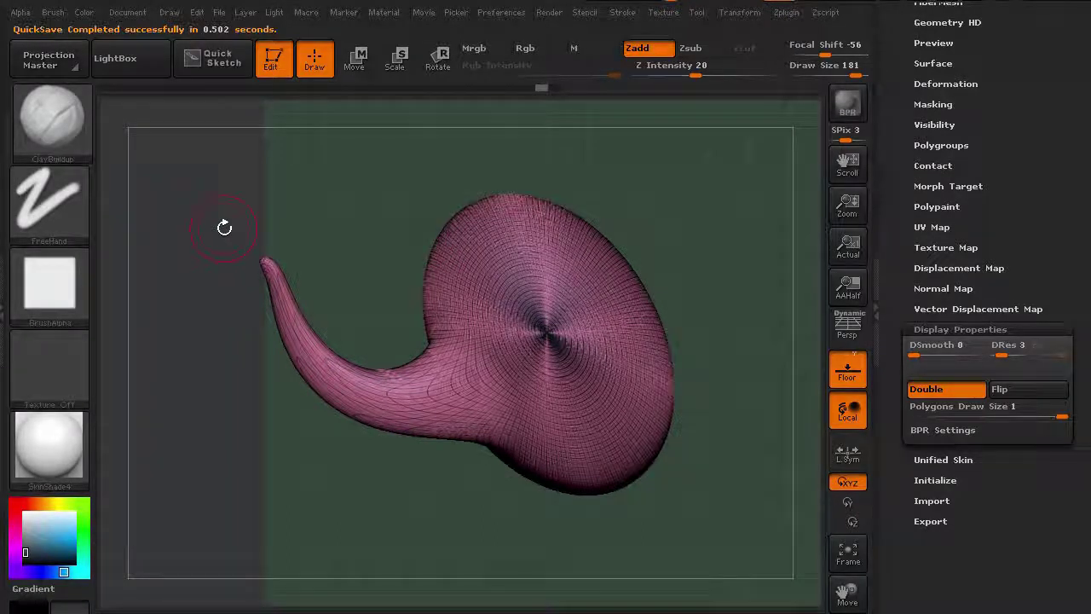
{"action": "key", "text": "shift+f"}
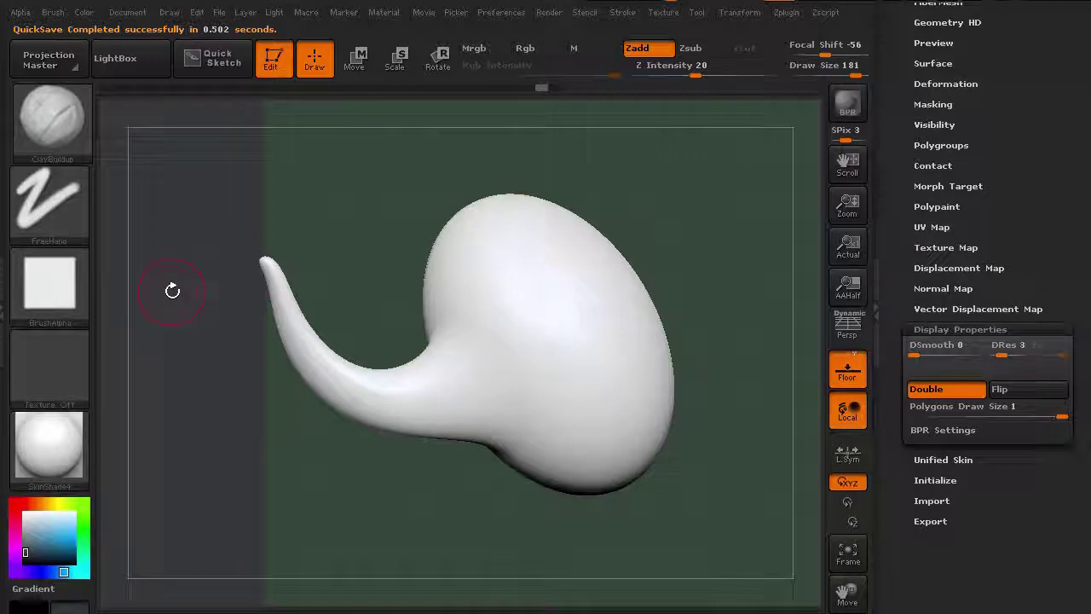
{"action": "key", "text": "shift+p"}
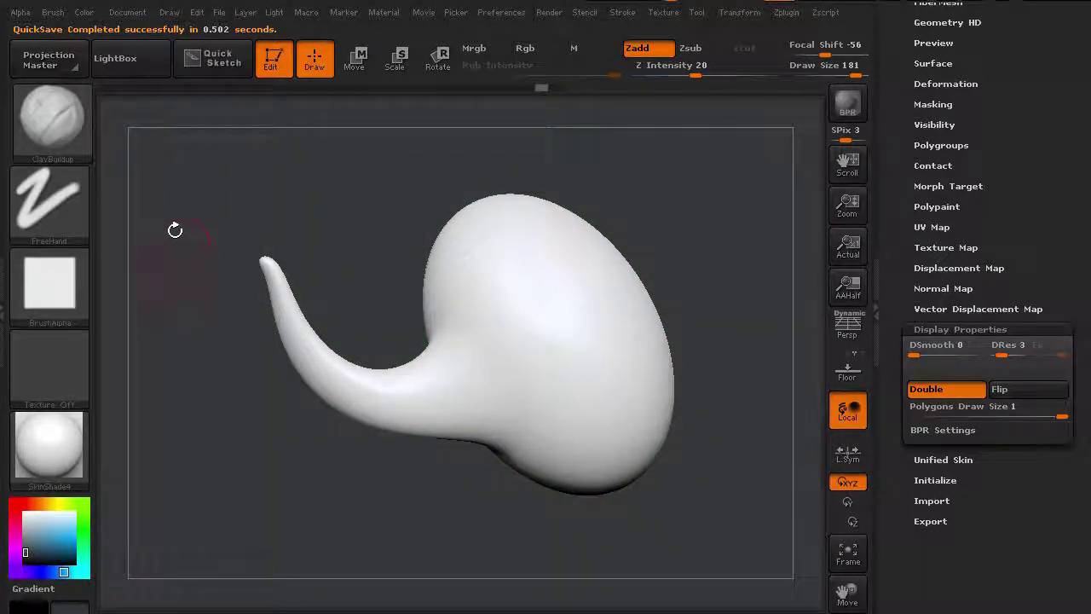
- Examine the brush auto masking options and the color, document, draw, edit, project file and marker settings
{"action": "left_click", "coordinate": [53, 12]}
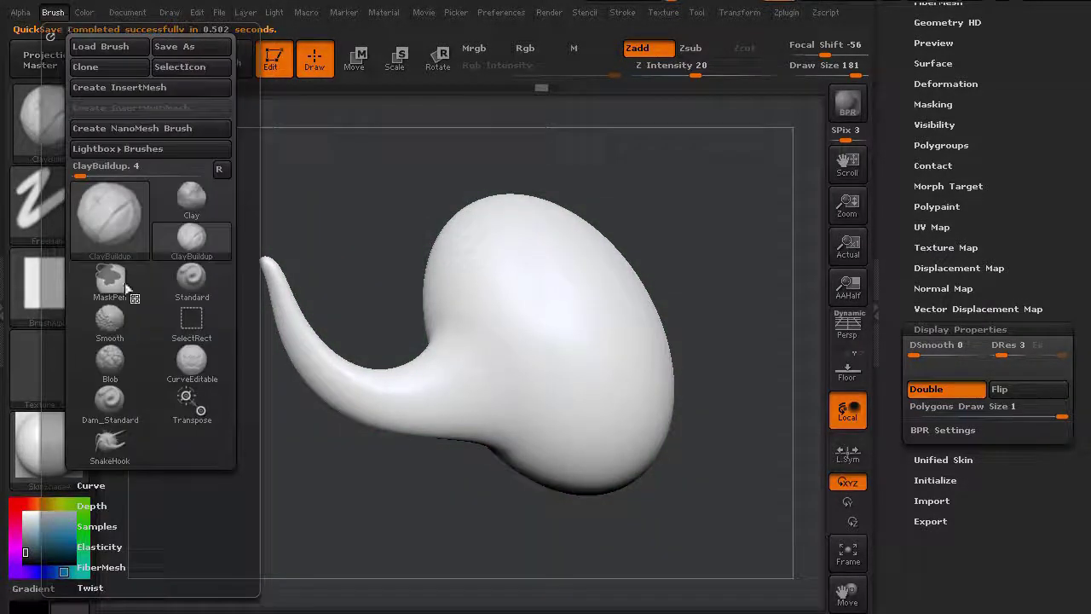
{"action": "scroll", "coordinate": [119, 327], "scroll_direction": "down", "scroll_amount": 10}
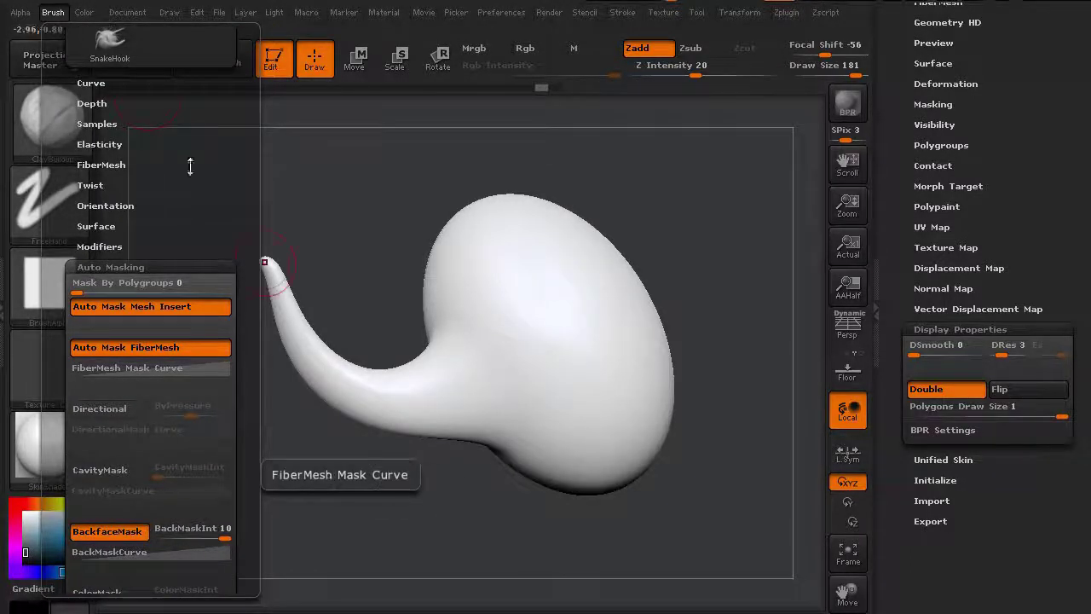
{"action": "left_click", "coordinate": [85, 13]}
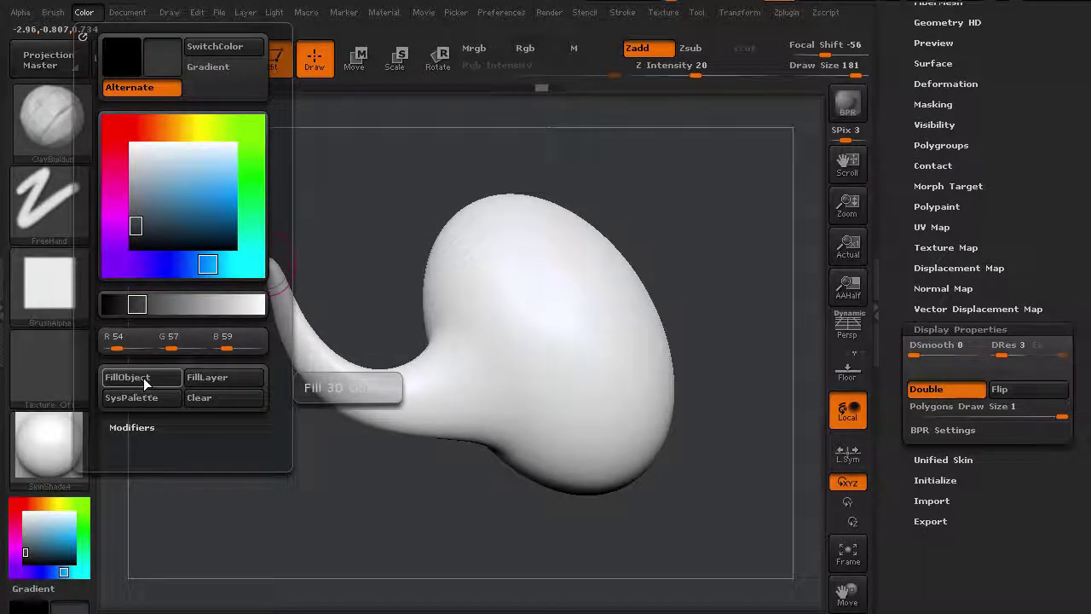
{"action": "left_click", "coordinate": [145, 437]}
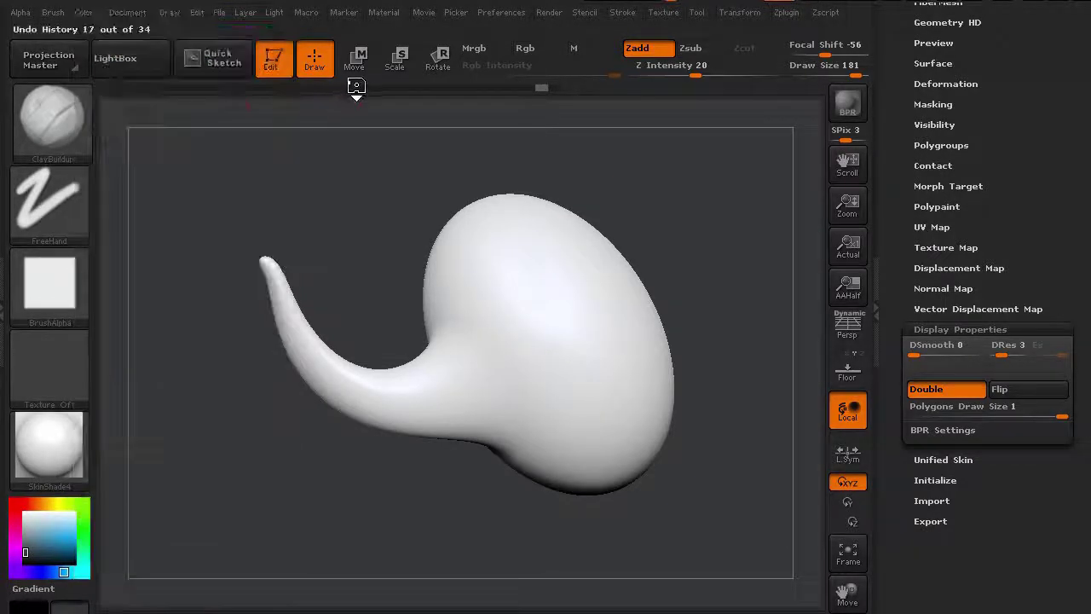
{"action": "left_click", "coordinate": [128, 13]}
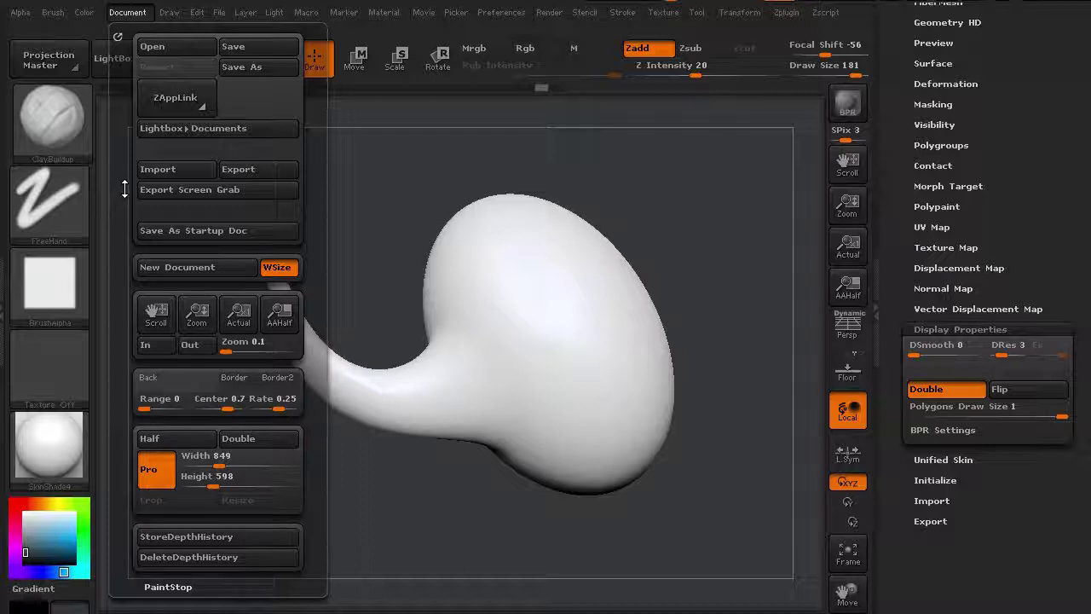
{"action": "left_click", "coordinate": [168, 14]}
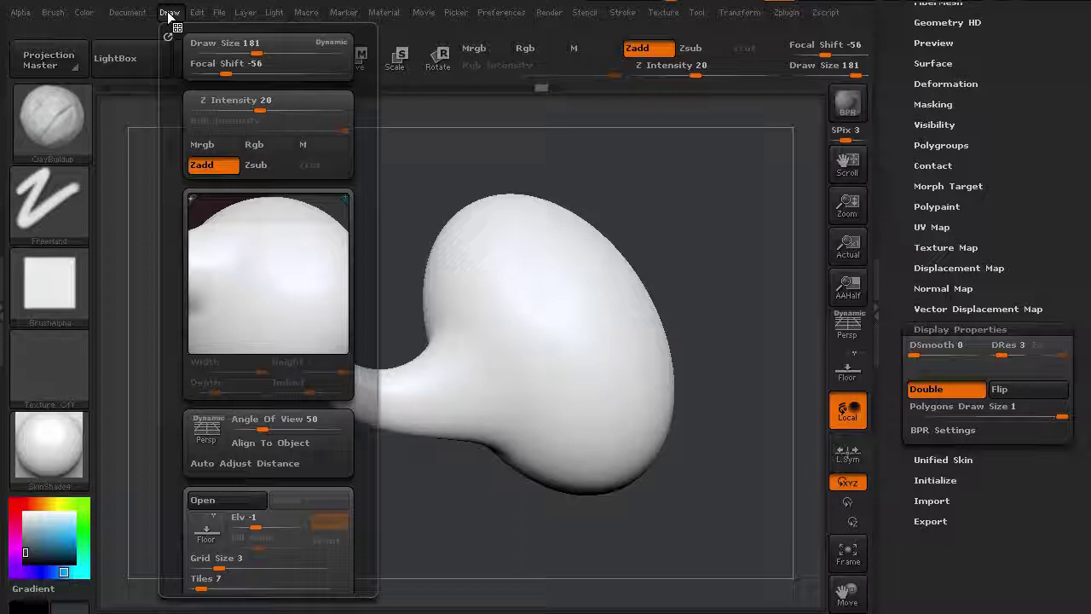
{"action": "left_click", "coordinate": [197, 12]}
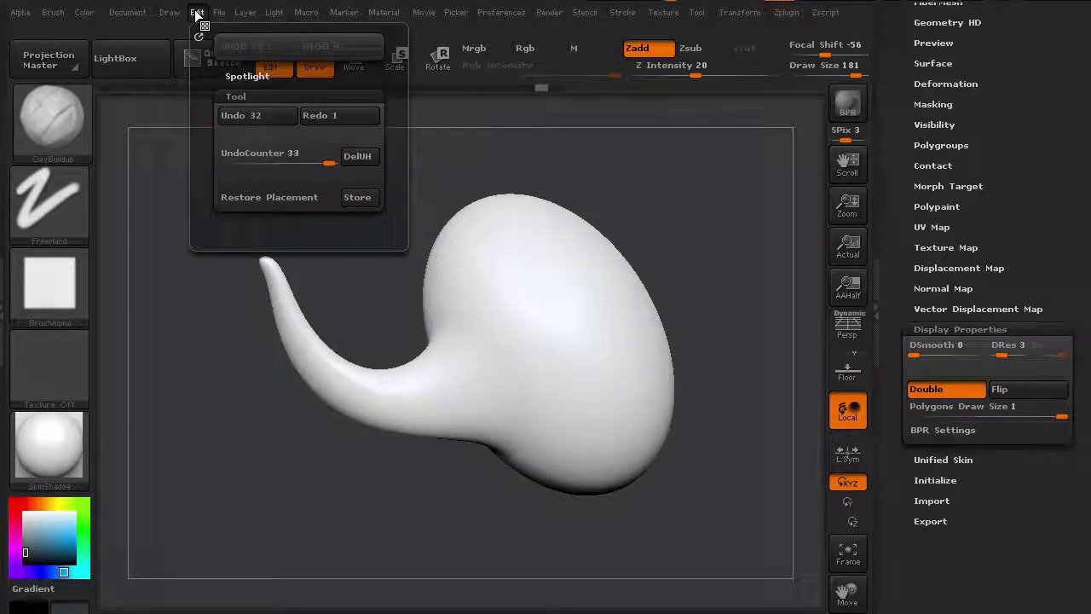
{"action": "left_click", "coordinate": [220, 13]}
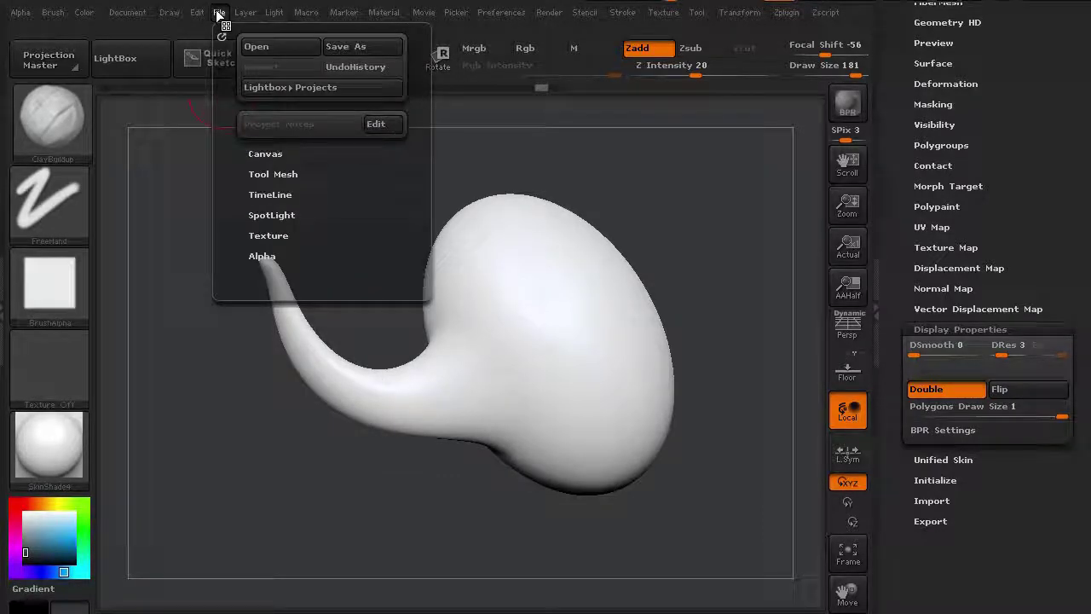
{"action": "left_click", "coordinate": [343, 13]}
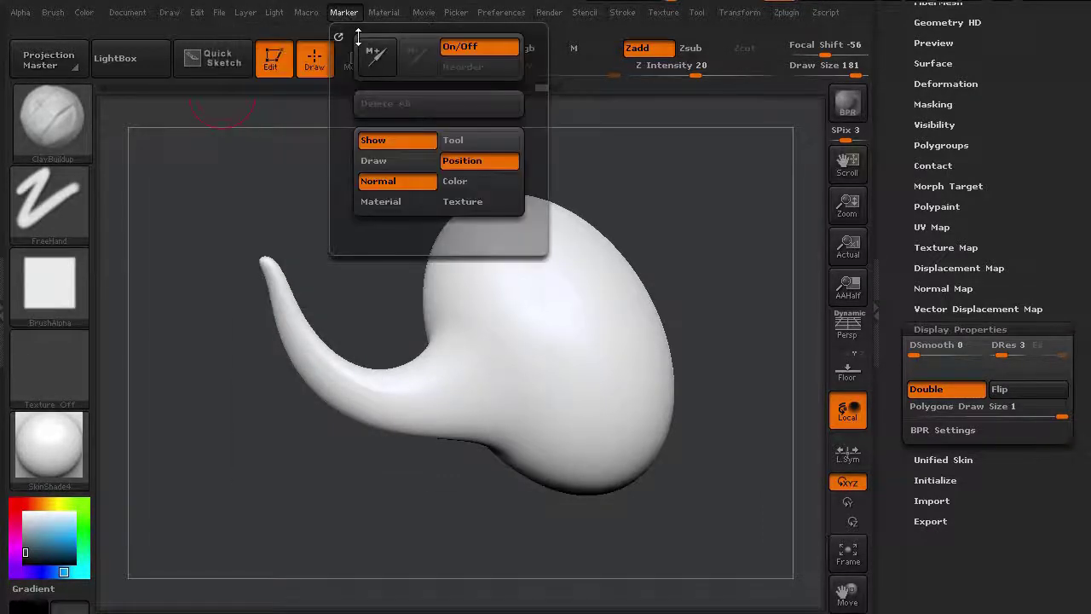
- Compare the save options for the document, project and tool, and cancel the document's Save As prompt
{"action": "left_click", "coordinate": [127, 12]}
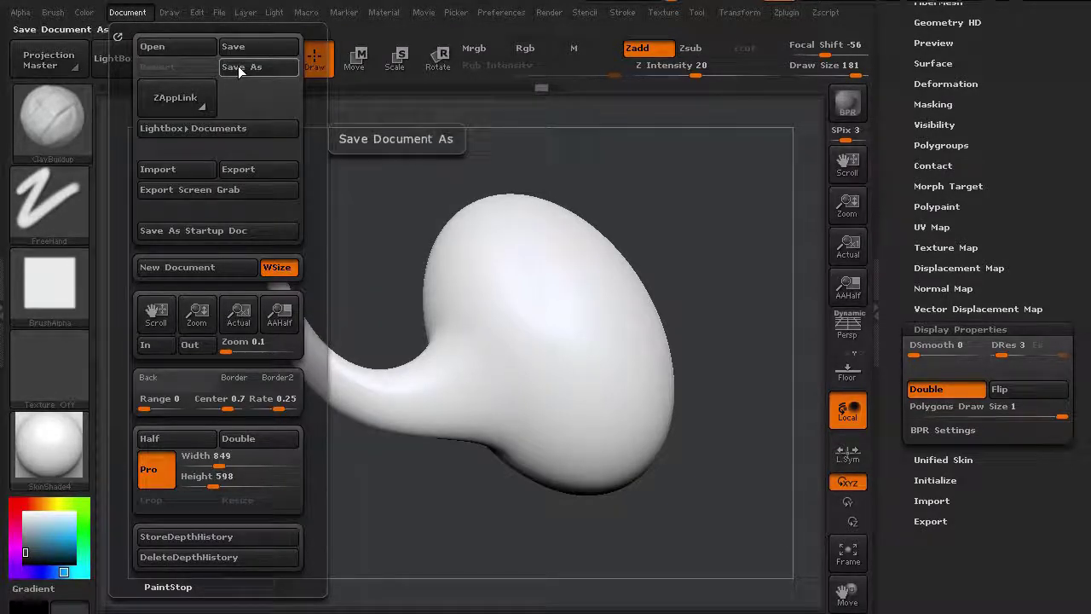
{"action": "left_click", "coordinate": [219, 13]}
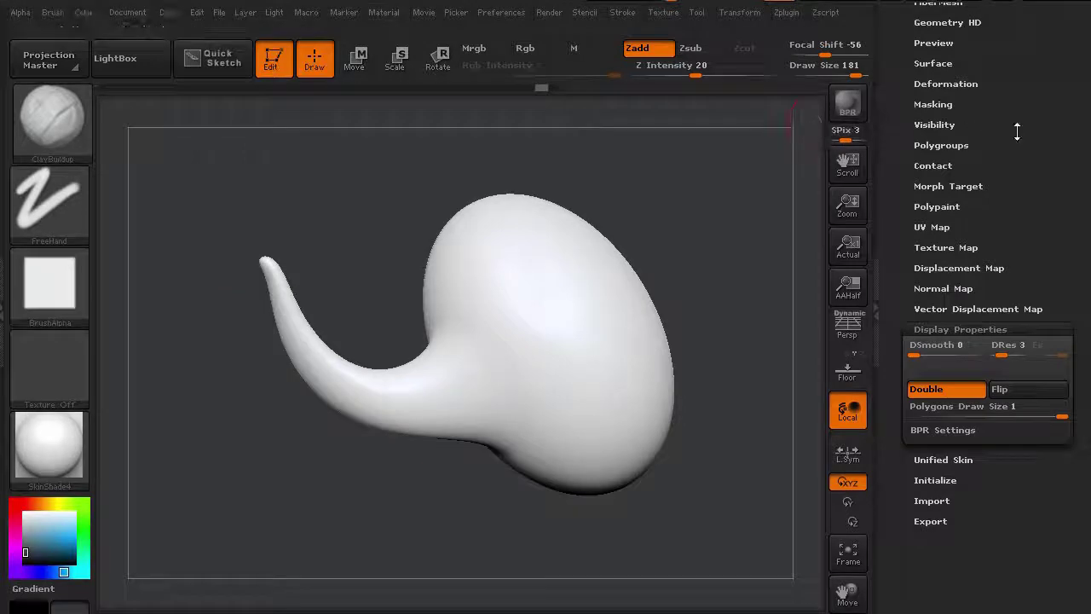
{"action": "scroll", "coordinate": [980, 171], "scroll_direction": "up", "scroll_amount": 10}
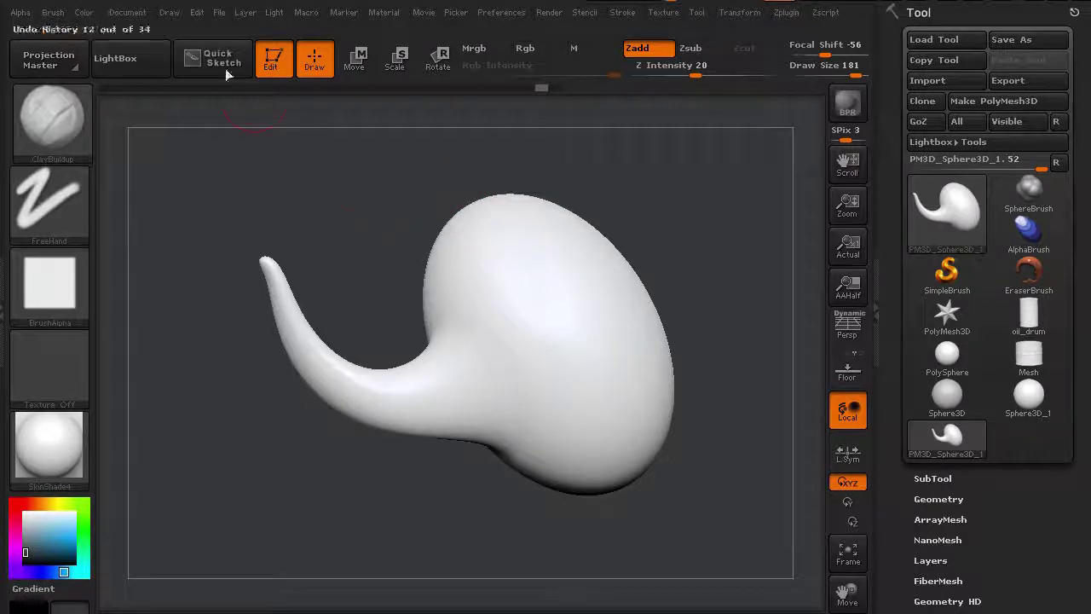
{"action": "left_click", "coordinate": [132, 12]}
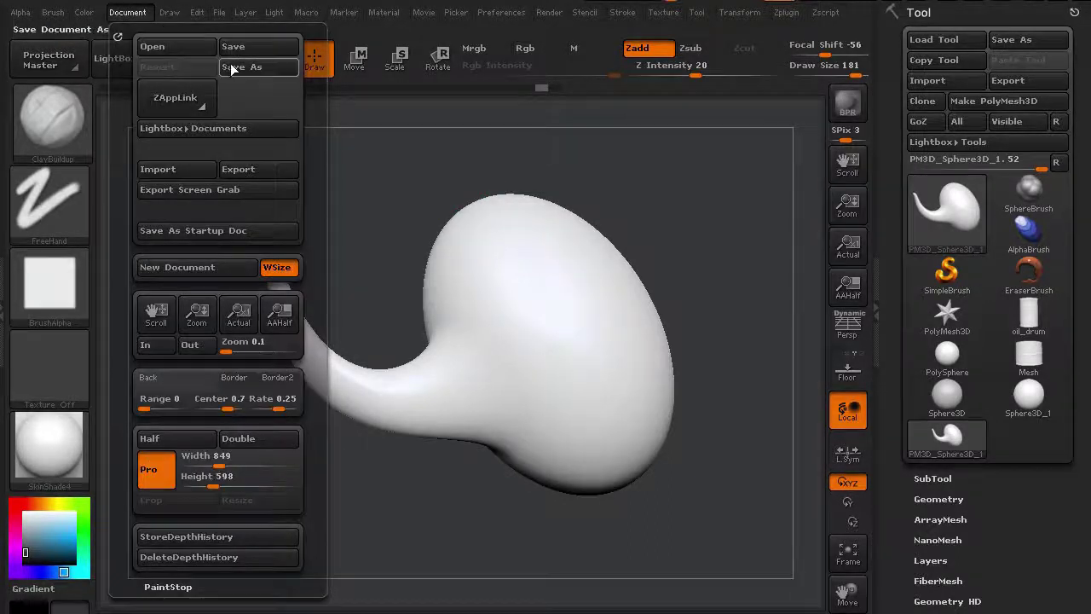
{"action": "left_click", "coordinate": [231, 68]}
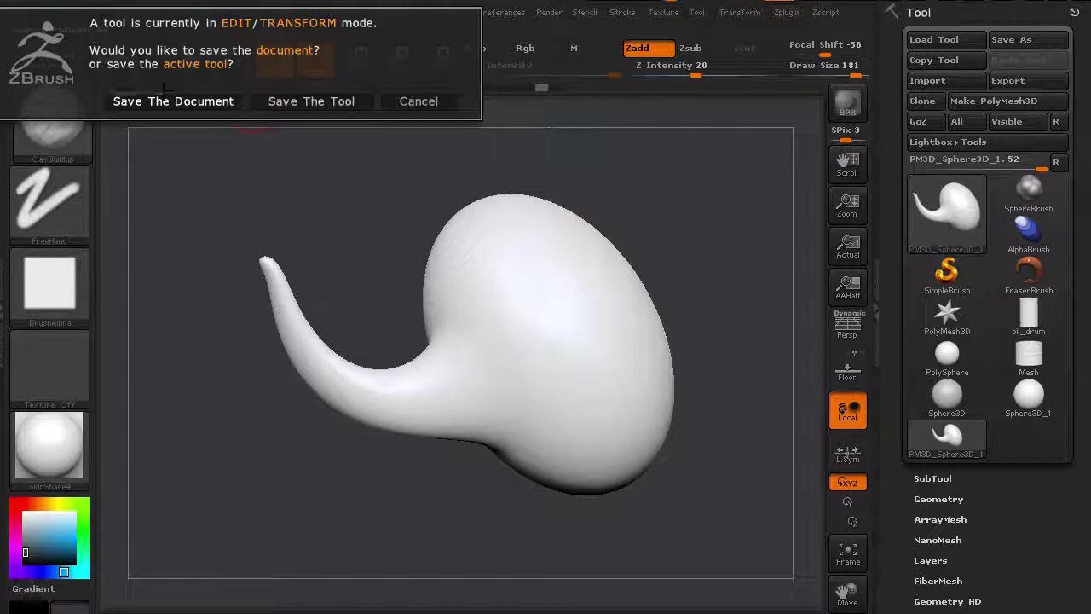
{"action": "left_click", "coordinate": [409, 101]}
- Open the project's Save As dialog to view its ZBrush Project (*.zpr) file type, and cancel without saving
{"action": "left_click", "coordinate": [219, 12]}
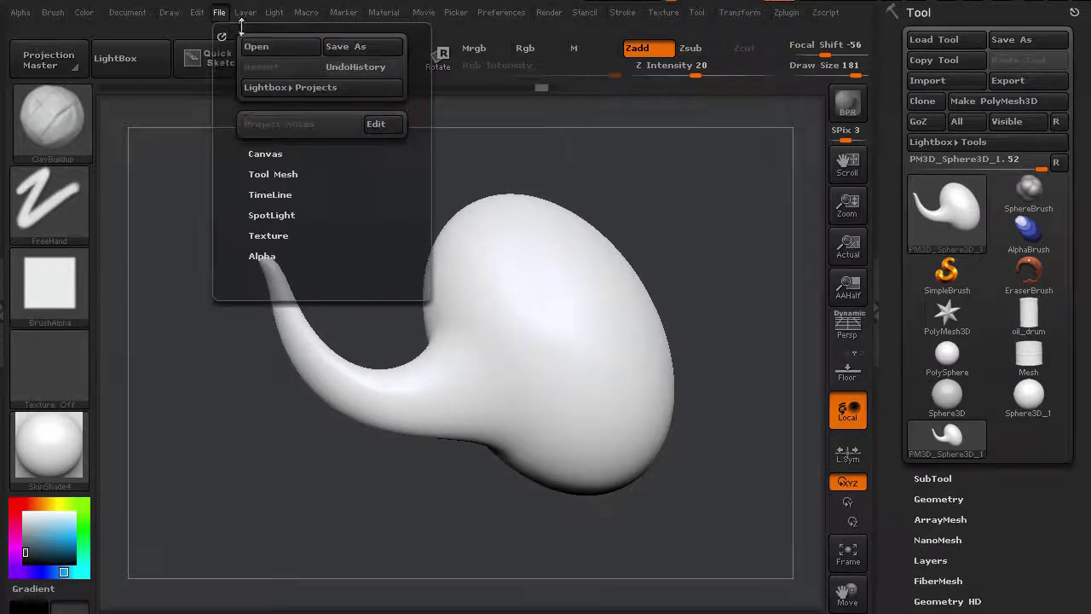
{"action": "left_click", "coordinate": [341, 49]}
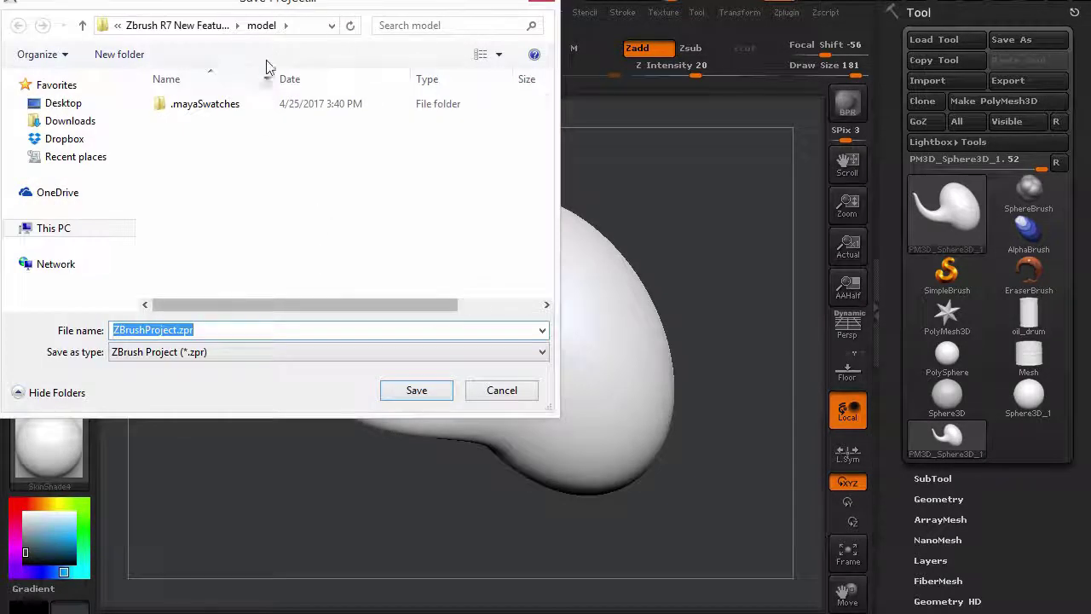
{"action": "left_click_drag", "start_coordinate": [256, 5], "coordinate": [307, 0]}
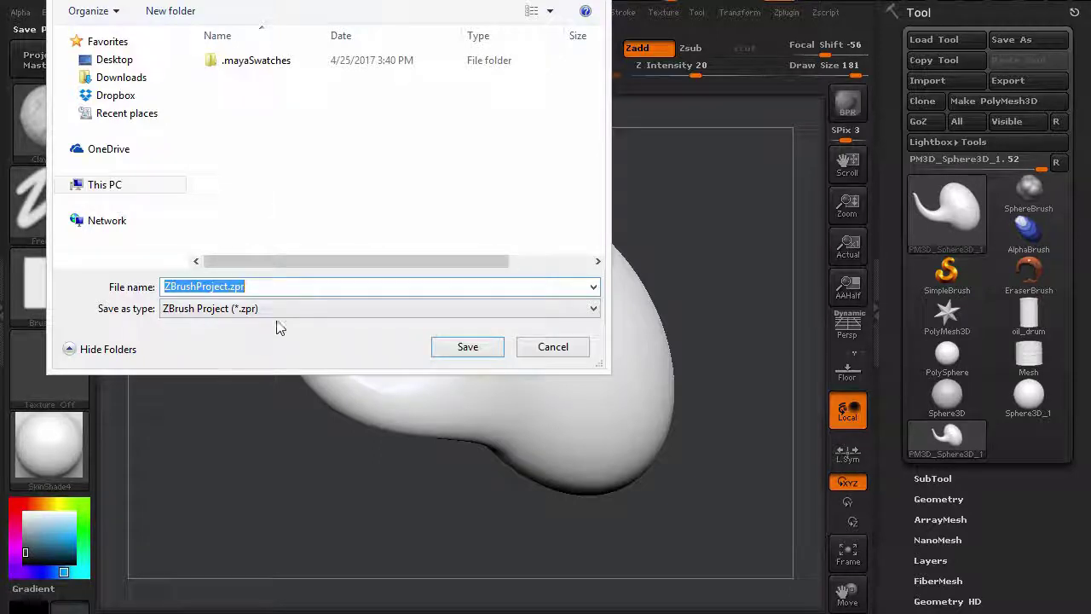
{"action": "left_click_drag", "start_coordinate": [399, 0], "coordinate": [421, 0]}
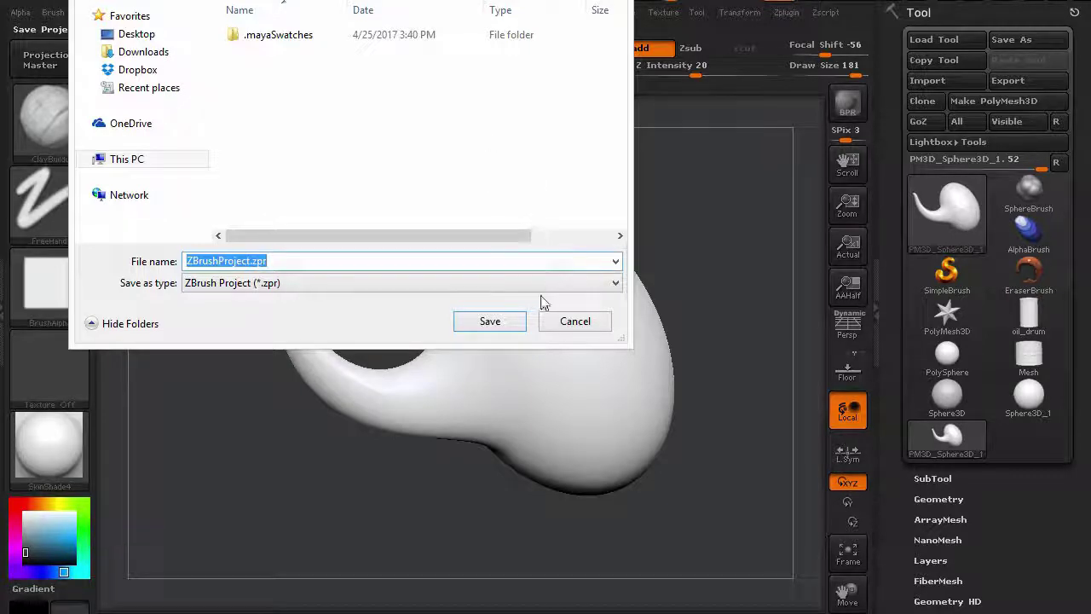
{"action": "left_click", "coordinate": [571, 321]}
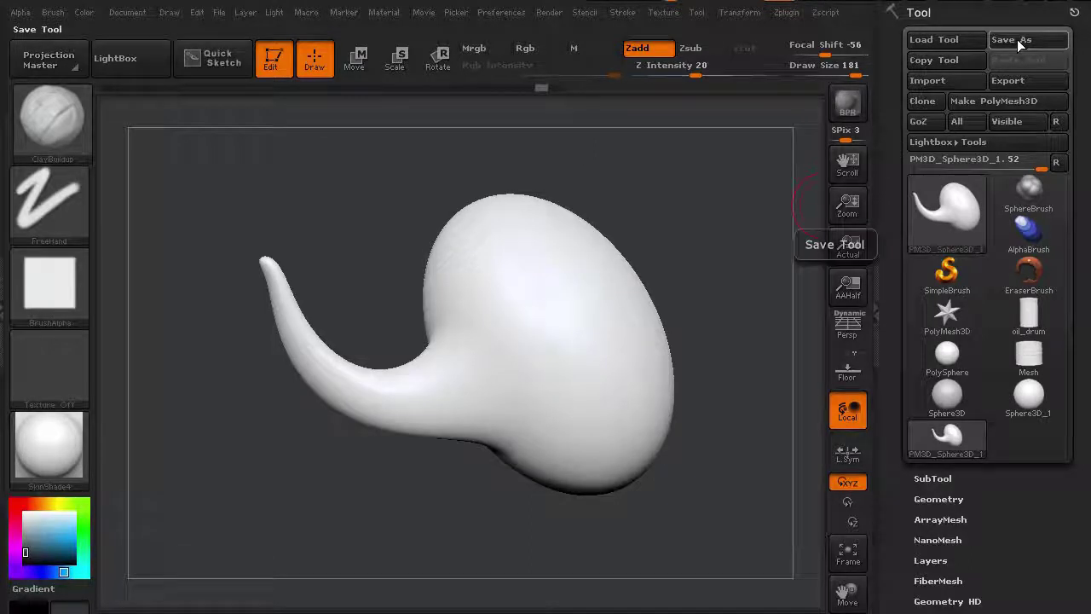
- Open the active tool's Save As dialog to view its ZTool (*.ztl) file type, and cancel without saving
{"action": "left_click", "coordinate": [1017, 39]}
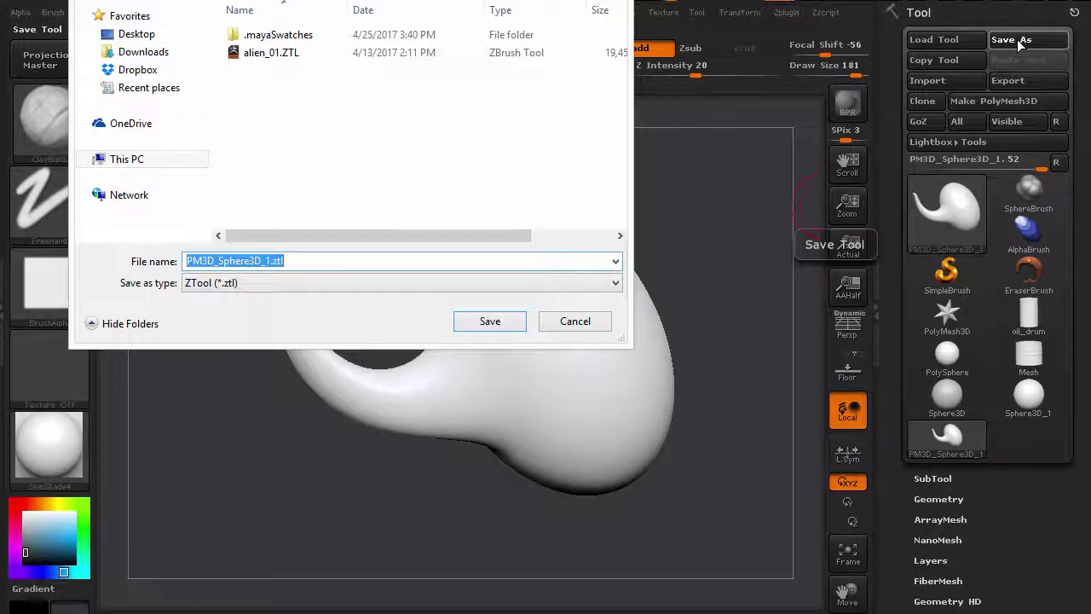
{"action": "left_click", "coordinate": [557, 321]}
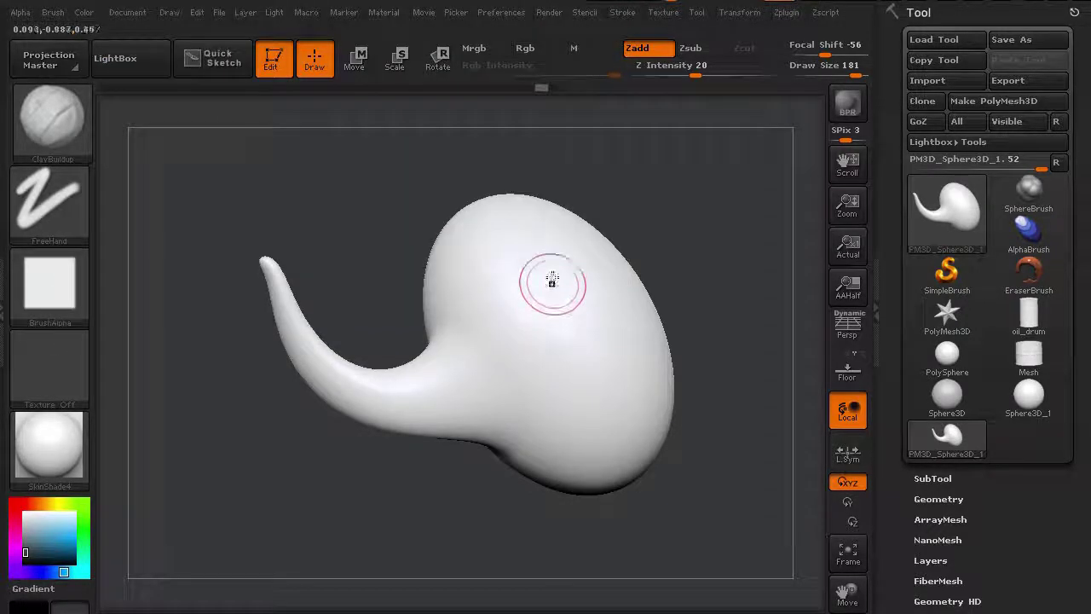
{"action": "left_click", "coordinate": [394, 189]}
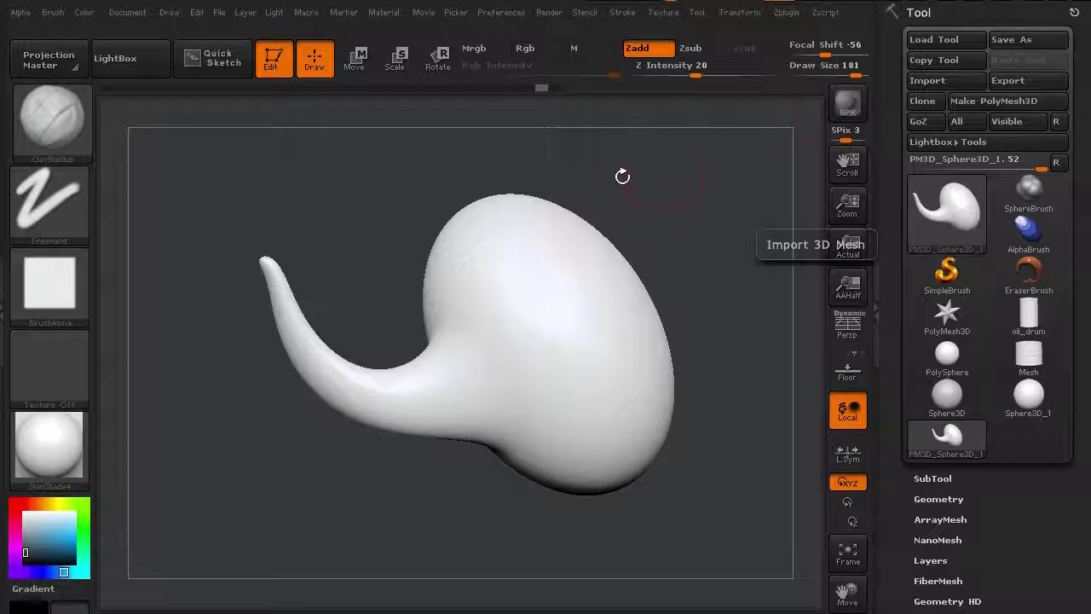
- Examine the layer, light, macro, material, movie and picker settings, and the list of preference categories
{"action": "left_click", "coordinate": [244, 13]}
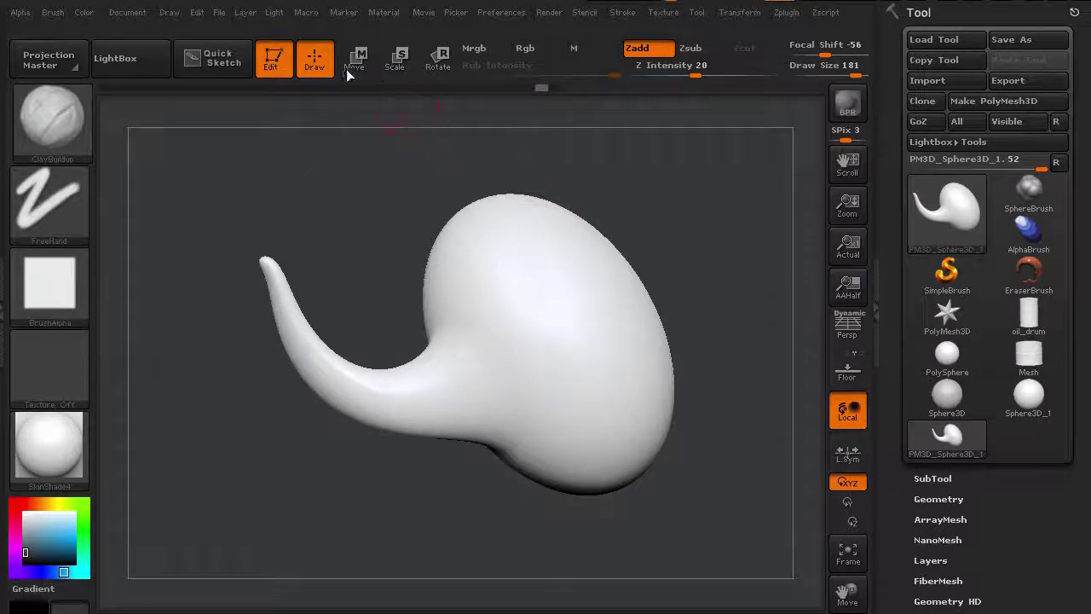
{"action": "left_click", "coordinate": [276, 13]}
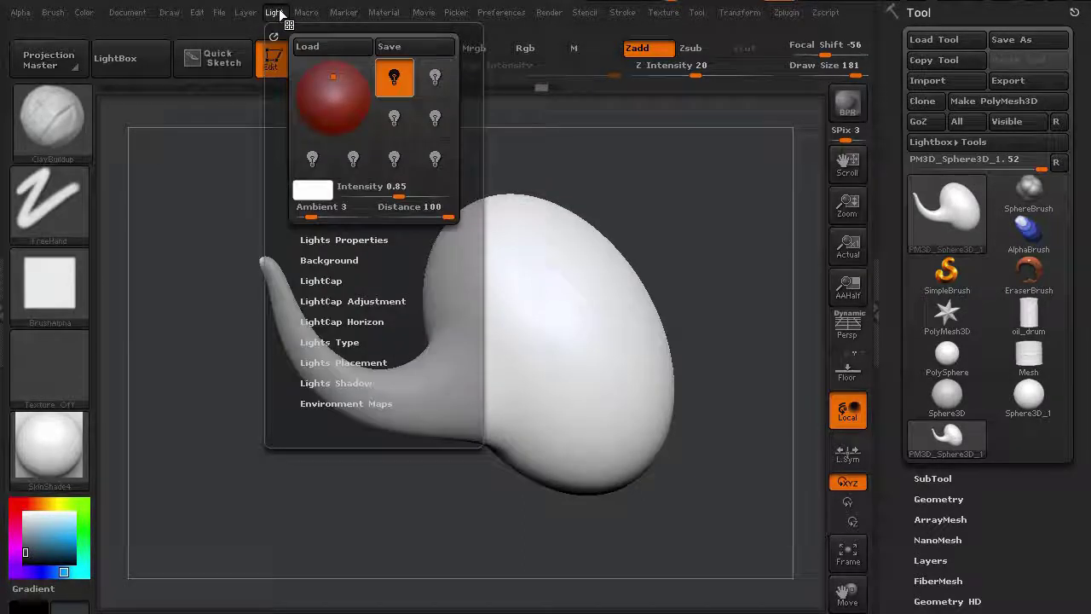
{"action": "mouse_move", "coordinate": [305, 12]}
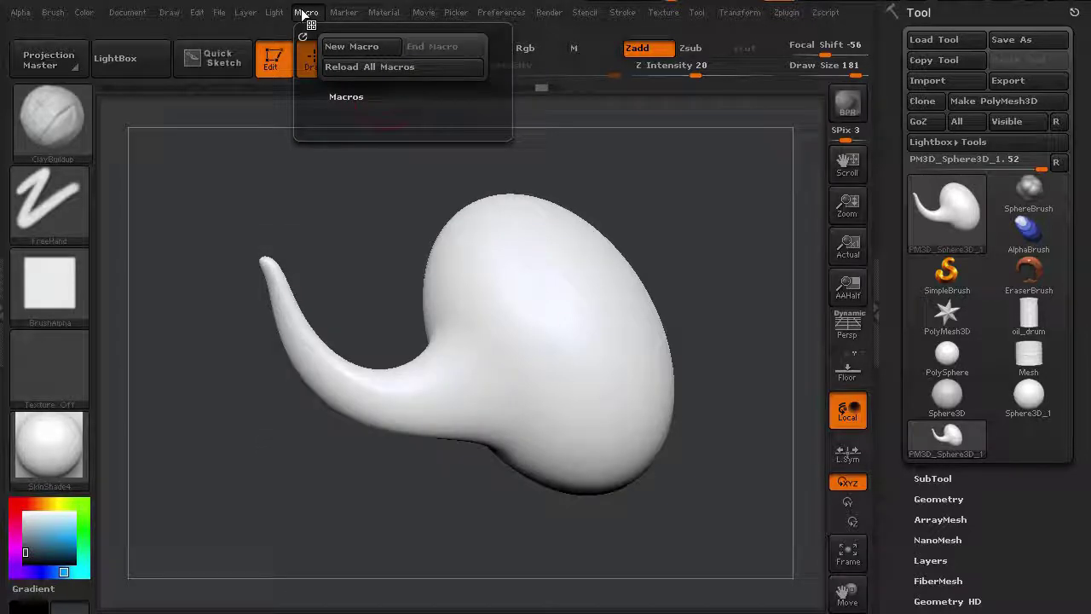
{"action": "mouse_move", "coordinate": [375, 13]}
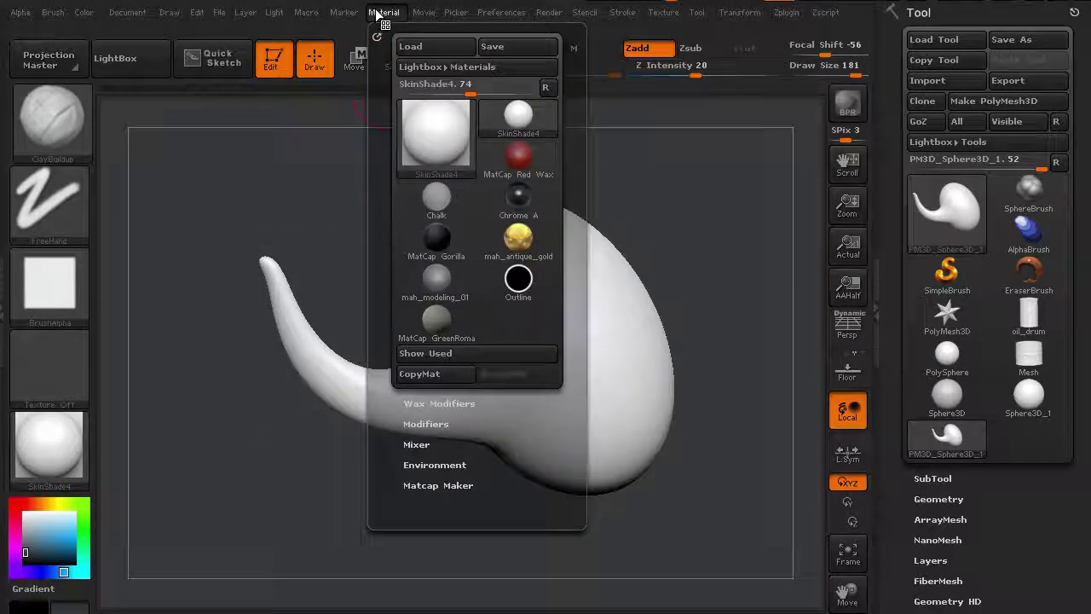
{"action": "mouse_move", "coordinate": [424, 13]}
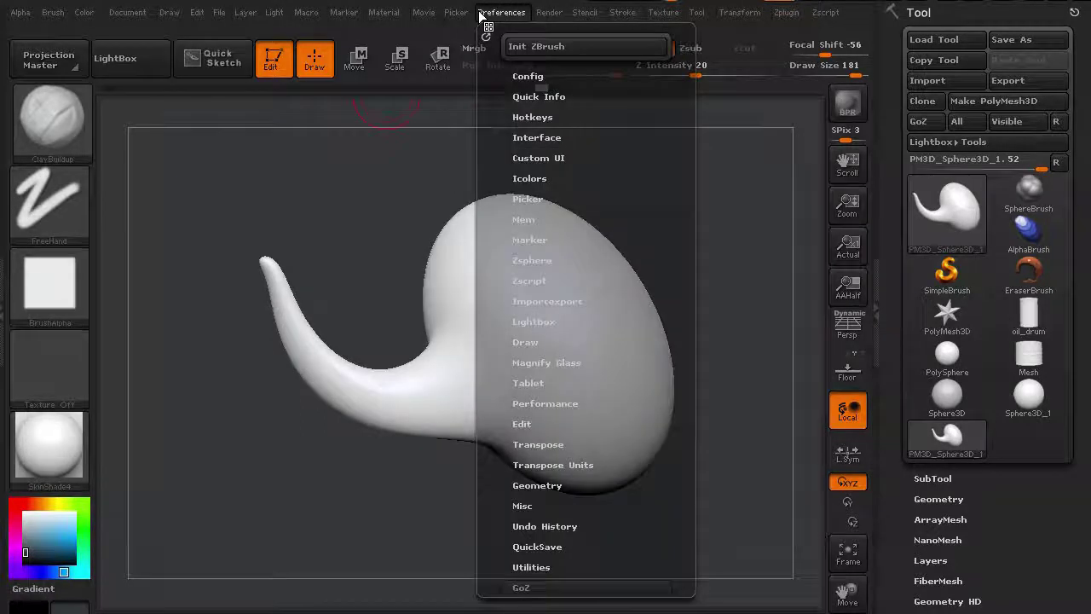
{"action": "mouse_move", "coordinate": [461, 14]}
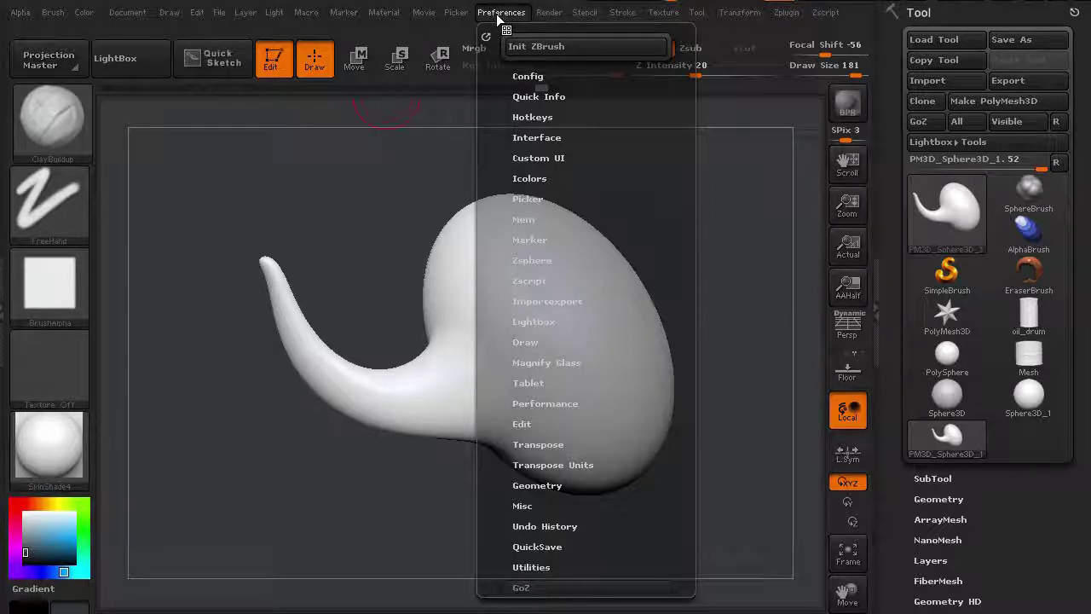
- Set the QuickSave maximum duration to 600 minutes in the preferences, and recheck the setting
{"action": "left_click_drag", "start_coordinate": [493, 475], "coordinate": [497, 433]}
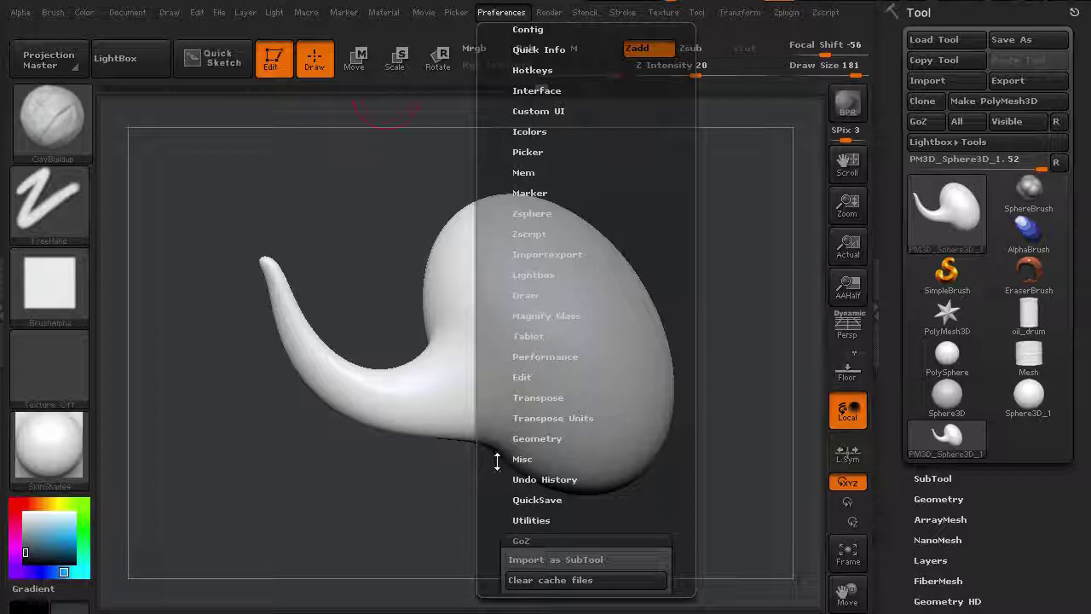
{"action": "left_click_drag", "start_coordinate": [494, 473], "coordinate": [494, 456]}
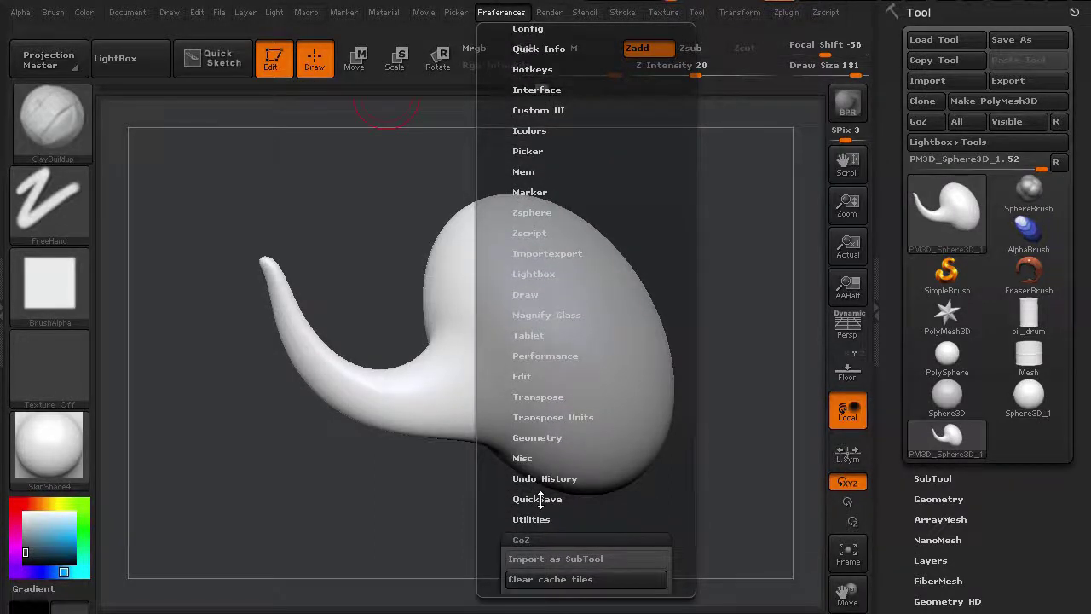
{"action": "left_click", "coordinate": [533, 497]}
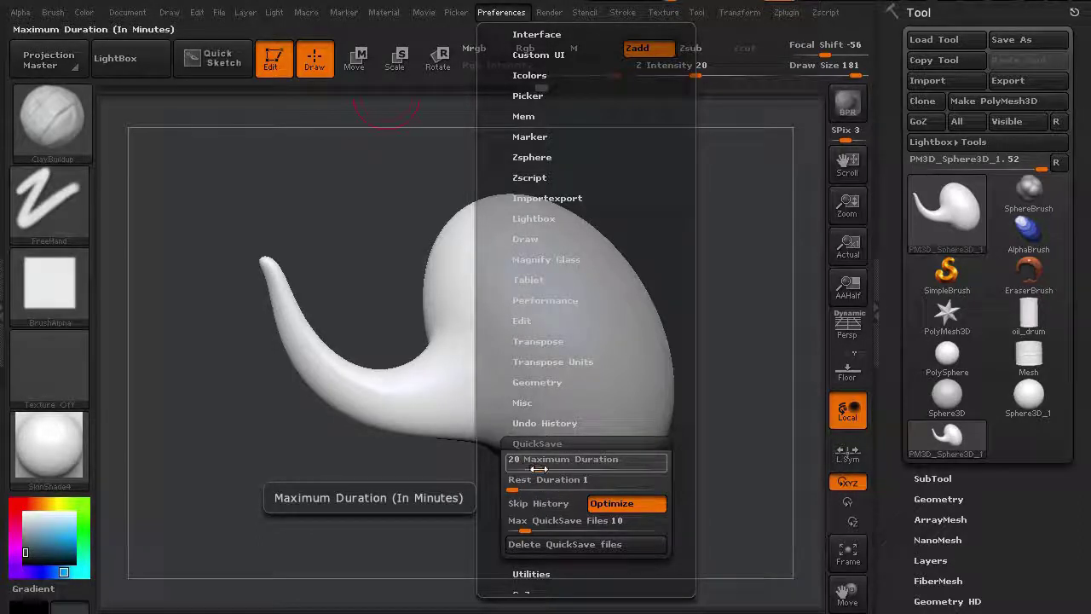
{"action": "left_click_drag", "start_coordinate": [538, 469], "coordinate": [707, 484]}
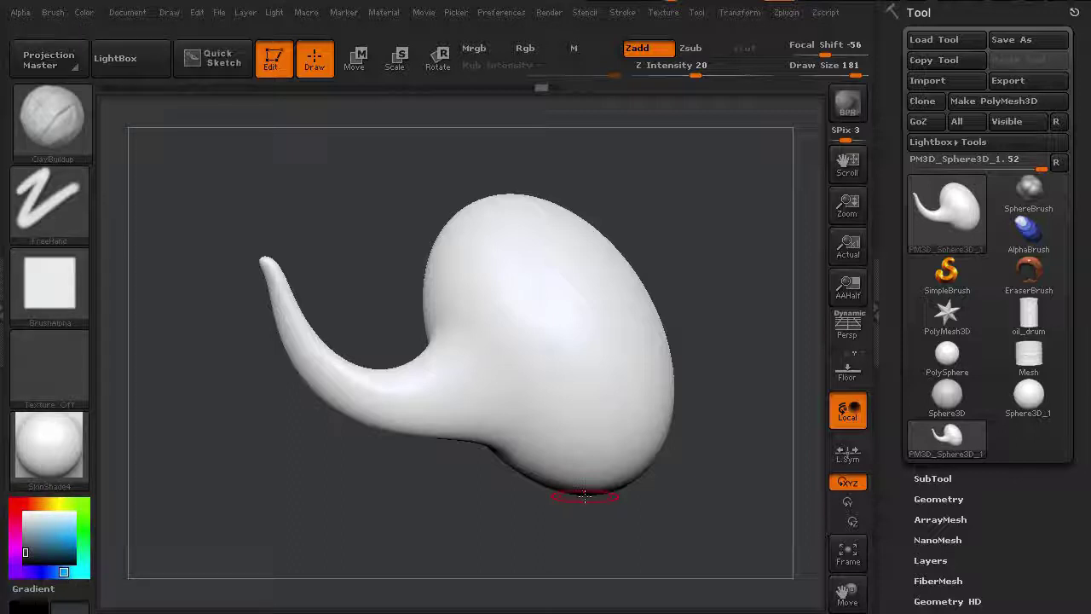
{"action": "left_click_drag", "start_coordinate": [436, 513], "coordinate": [416, 454]}
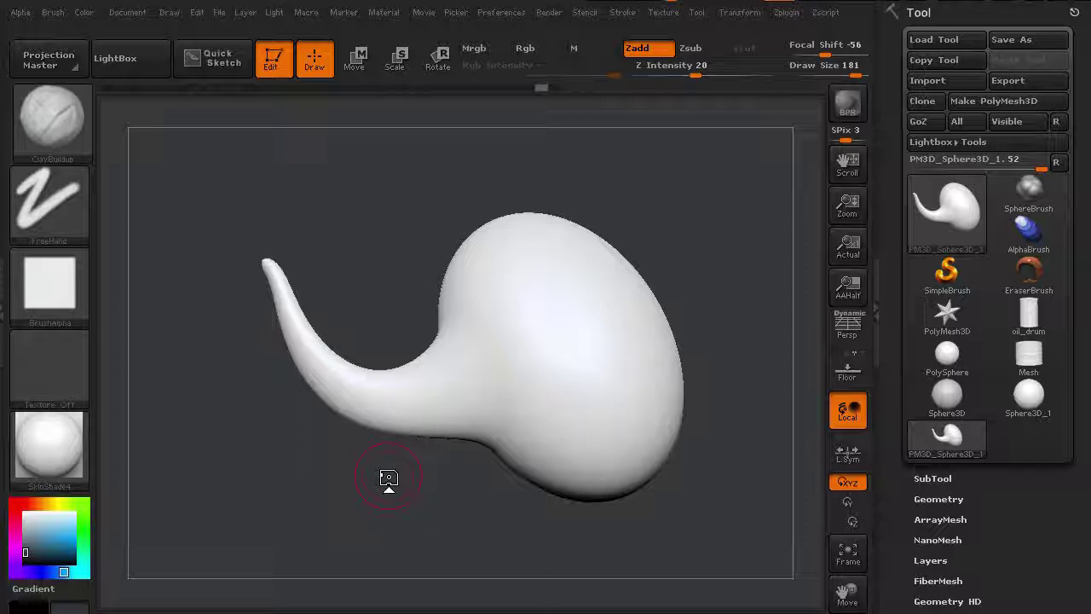
{"action": "left_click", "coordinate": [486, 13]}
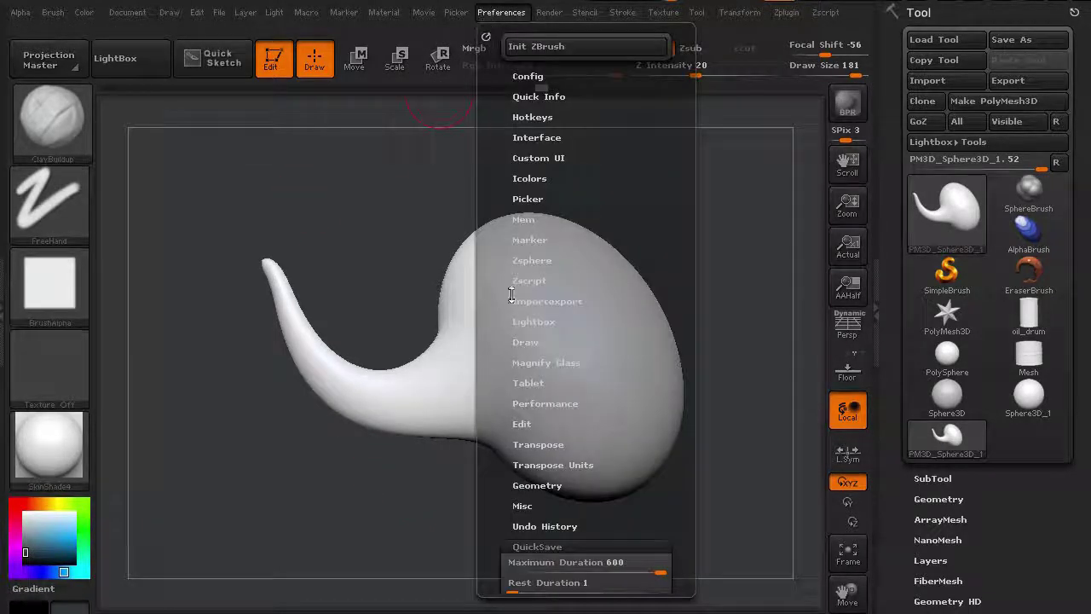
{"action": "left_click", "coordinate": [508, 547]}
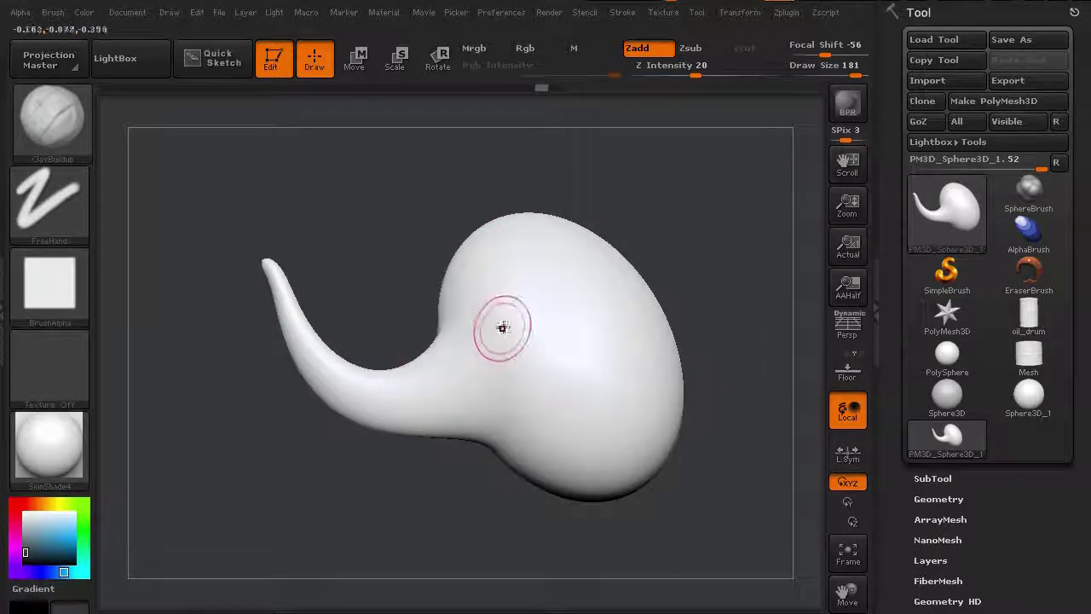
- Save the active tool as a ZTool file named practice_01
{"action": "left_click", "coordinate": [1006, 41]}
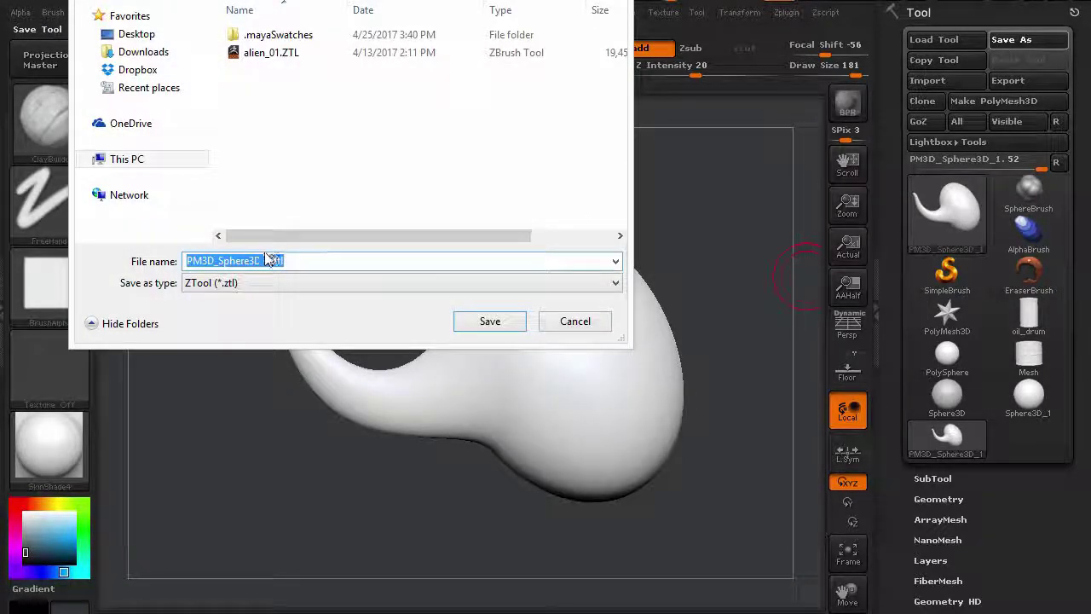
{"action": "left_click_drag", "start_coordinate": [259, 260], "coordinate": [175, 260]}
{"action": "type", "text": "practice_01"}
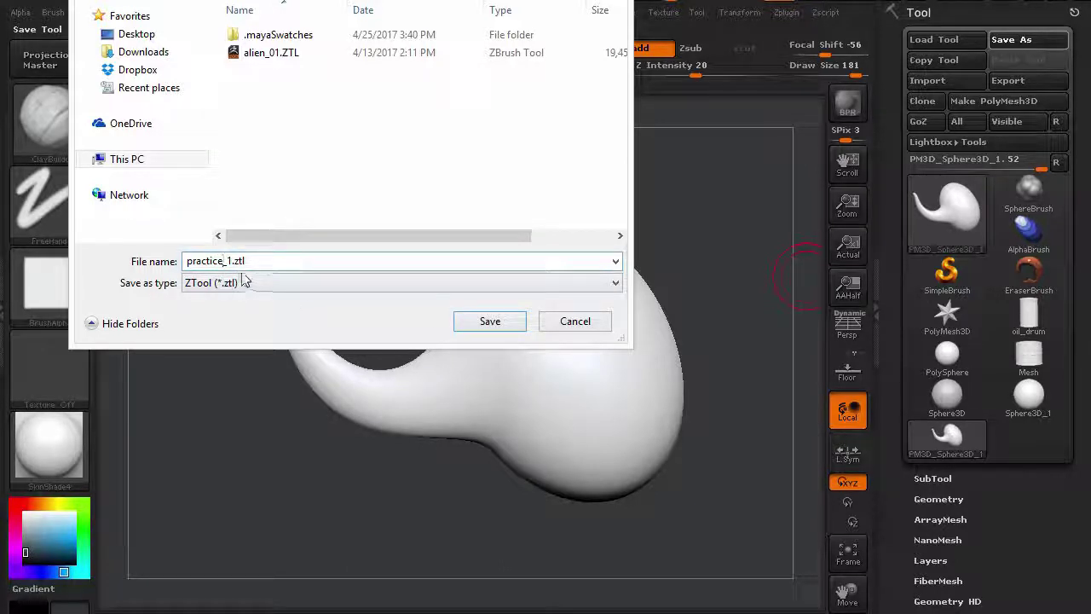
{"action": "left_click", "coordinate": [473, 327]}
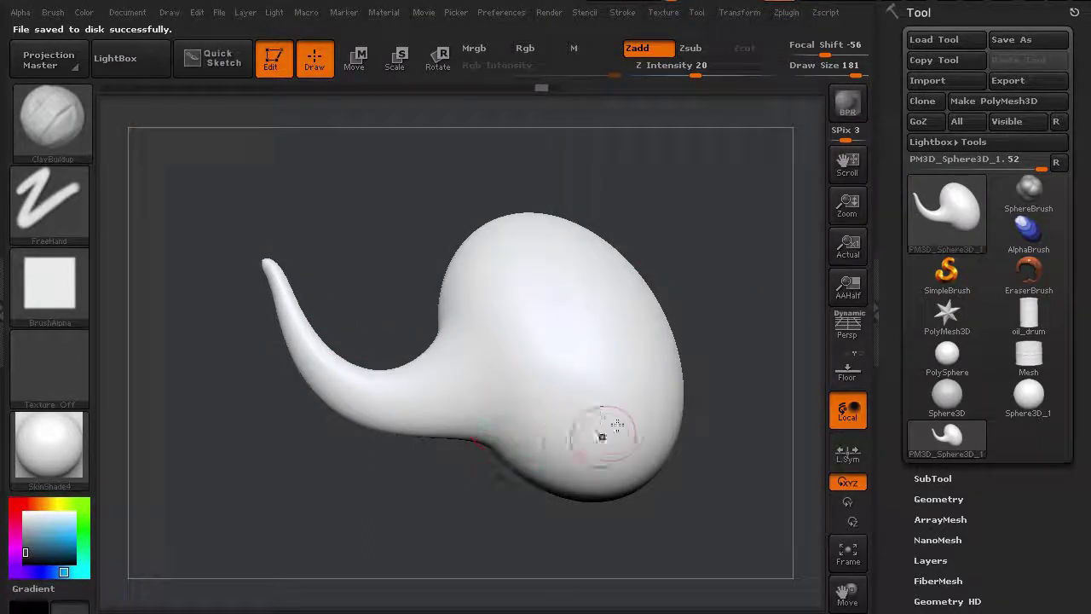
- Save the active tool again as a new incremental ZTool version named practice_02
{"action": "left_click", "coordinate": [1011, 39]}
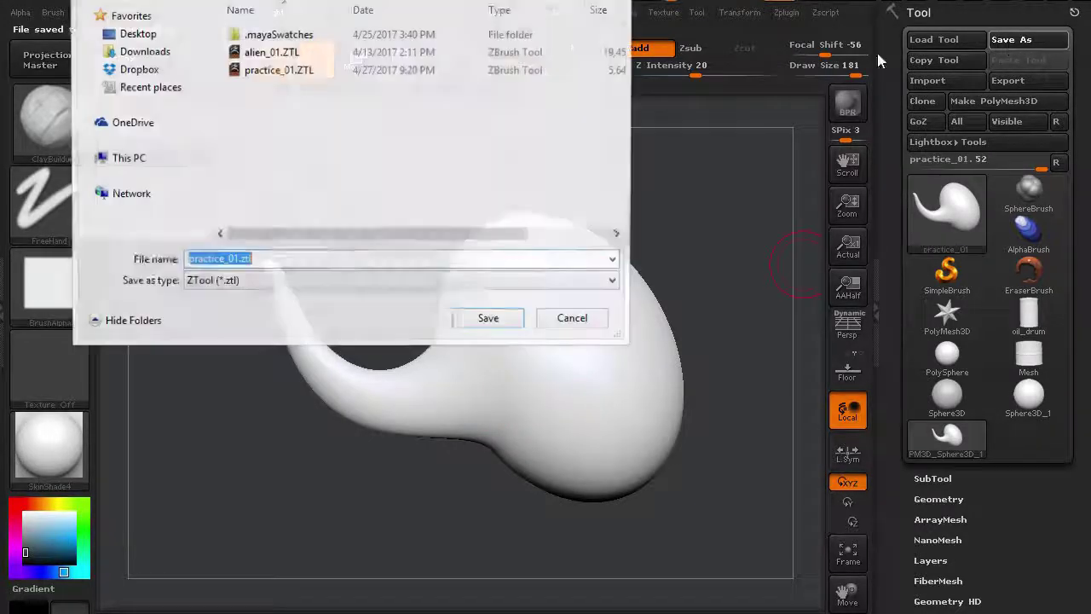
{"action": "left_click", "coordinate": [238, 262]}
{"action": "key", "text": "BackSpace"}
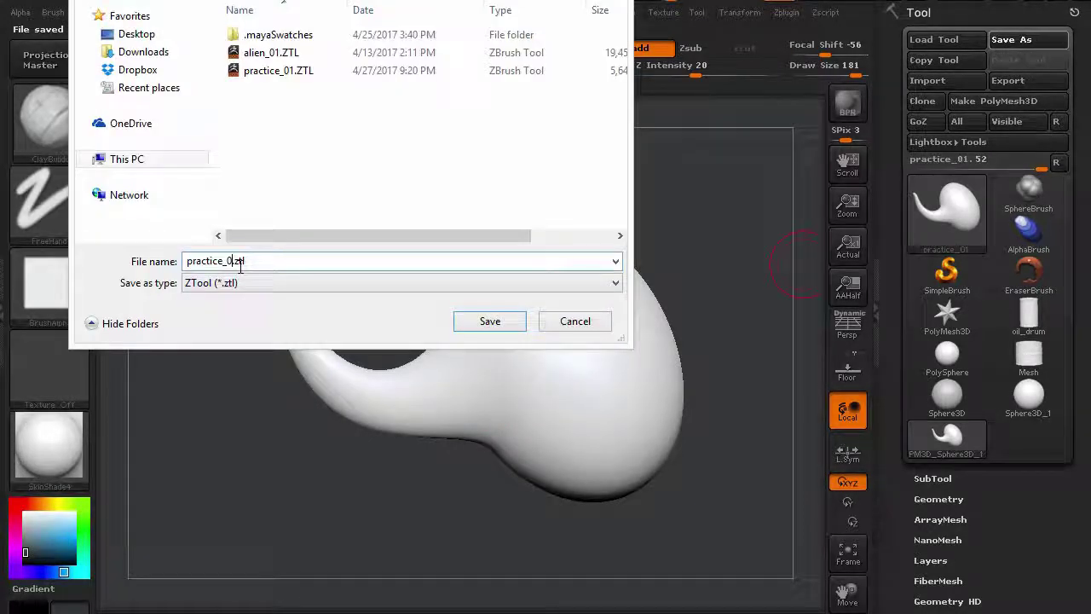
{"action": "type", "text": "2"}
{"action": "left_click", "coordinate": [474, 317]}
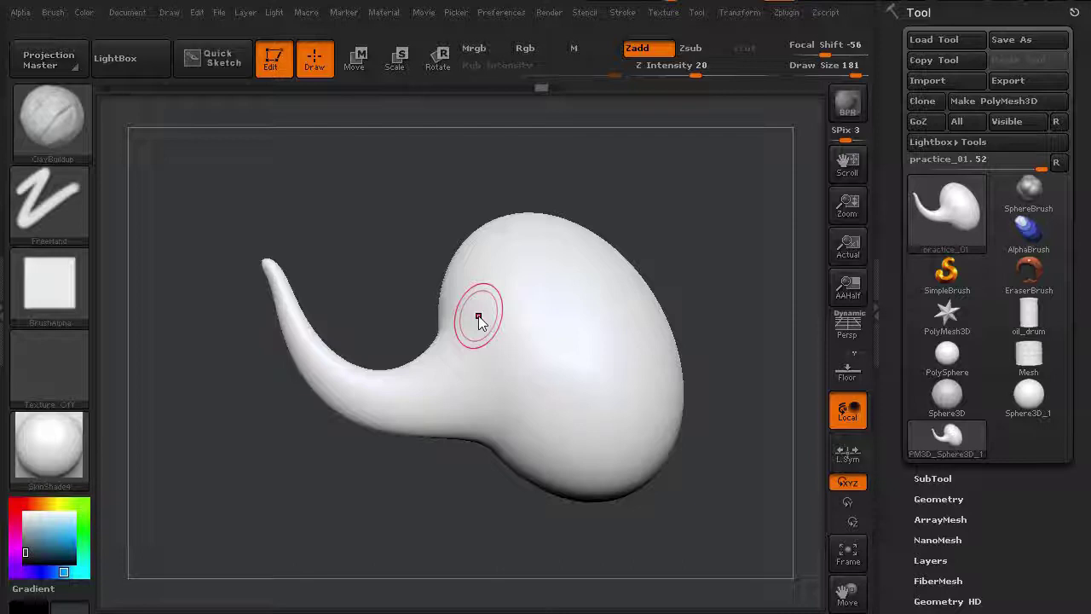
- Undo several recent sculpting strokes on the horn, and return to the latest state in the undo history
{"action": "key", "text": "ctrl+z"}
{"action": "key", "text": "ctrl+z"}
{"action": "key", "text": "ctrl+z"}
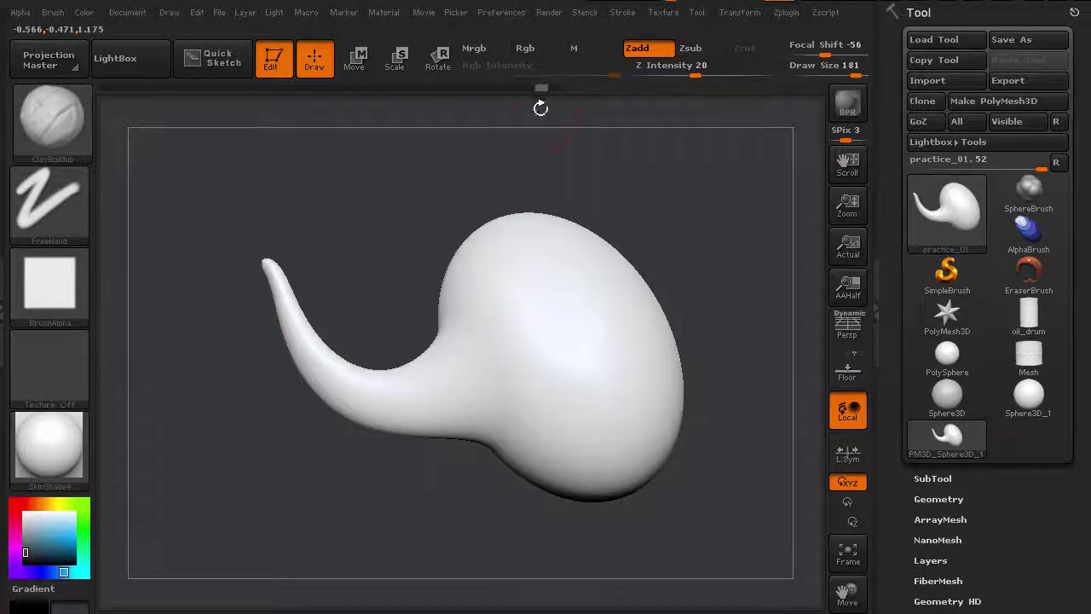
{"action": "left_click", "coordinate": [556, 84]}
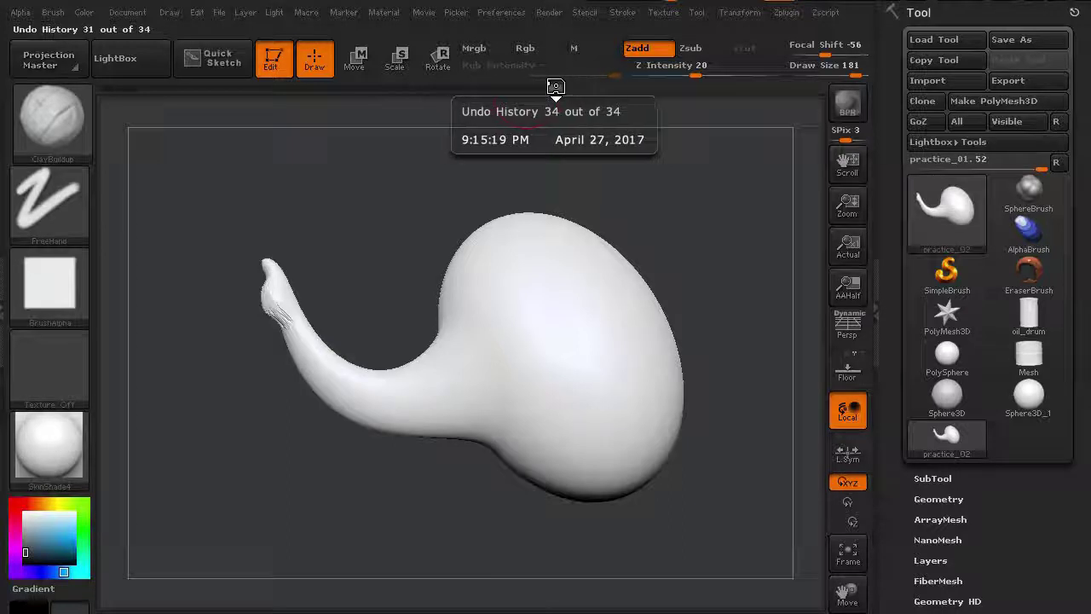
{"action": "left_click_drag", "start_coordinate": [554, 88], "coordinate": [541, 86]}
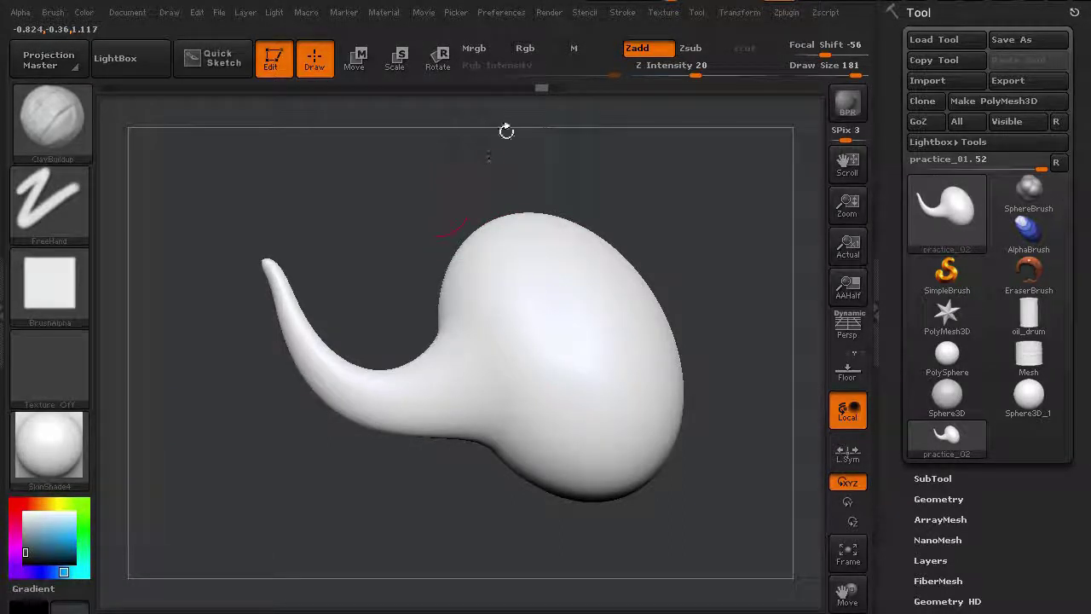
- Examine the preferences and the render, stencil, stroke, texture and tool settings
{"action": "mouse_move", "coordinate": [524, 100]}
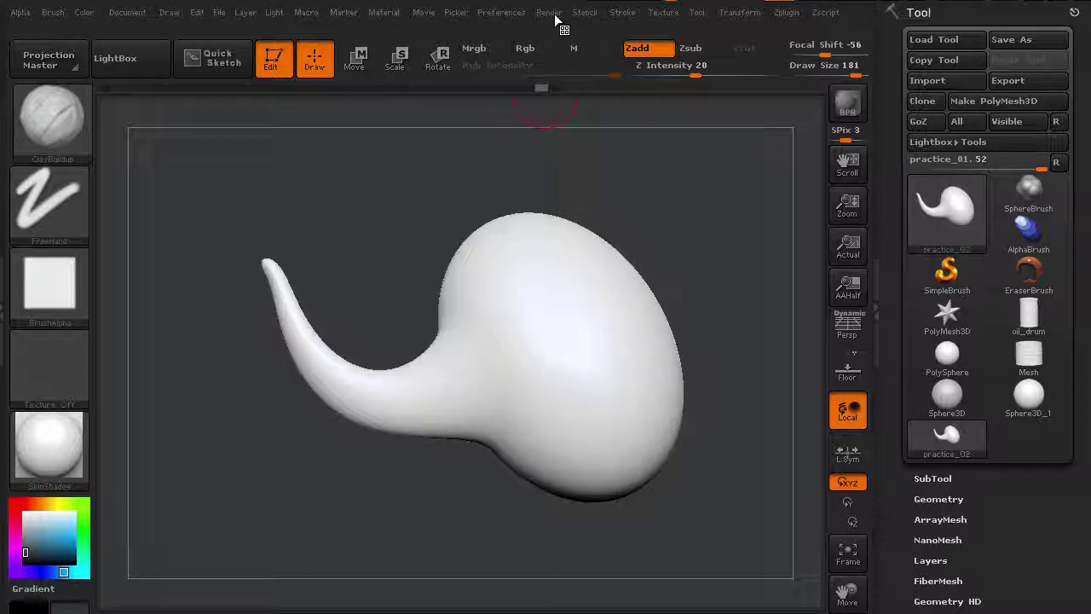
{"action": "left_click", "coordinate": [503, 12]}
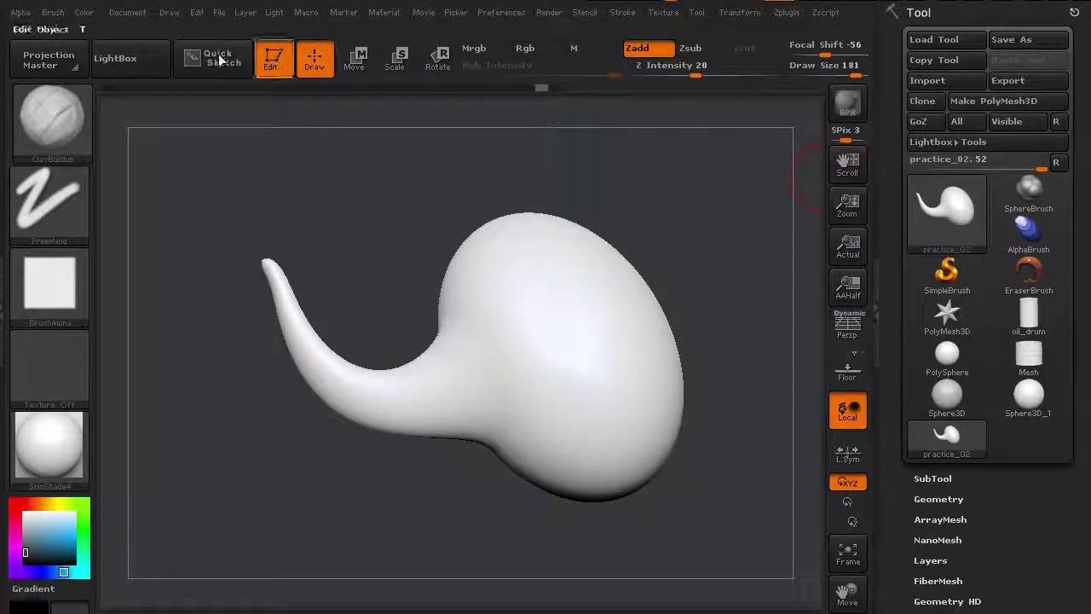
{"action": "left_click", "coordinate": [725, 365]}
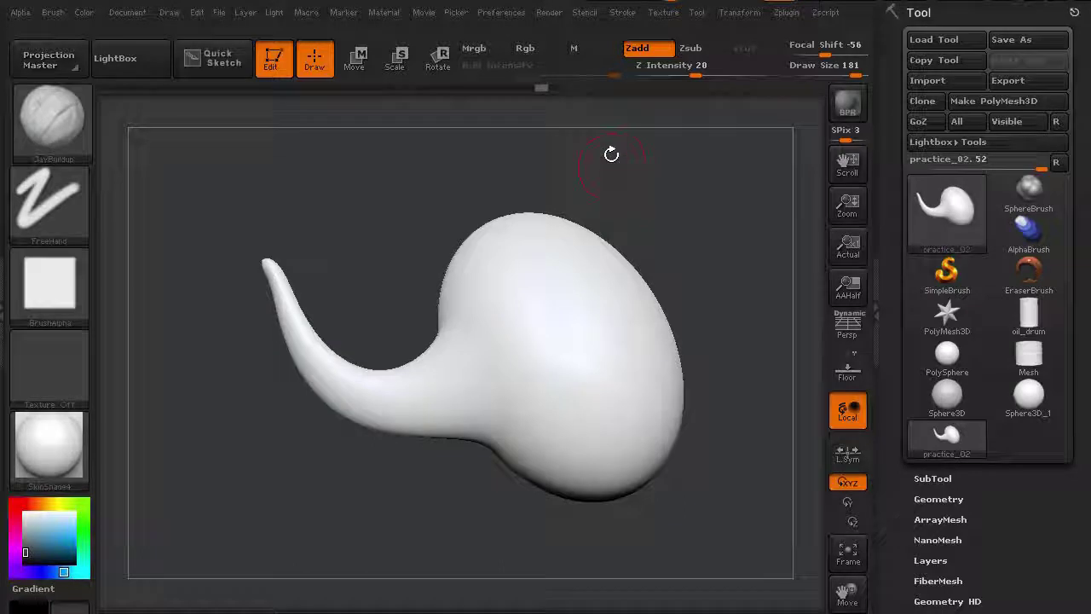
{"action": "left_click", "coordinate": [549, 13]}
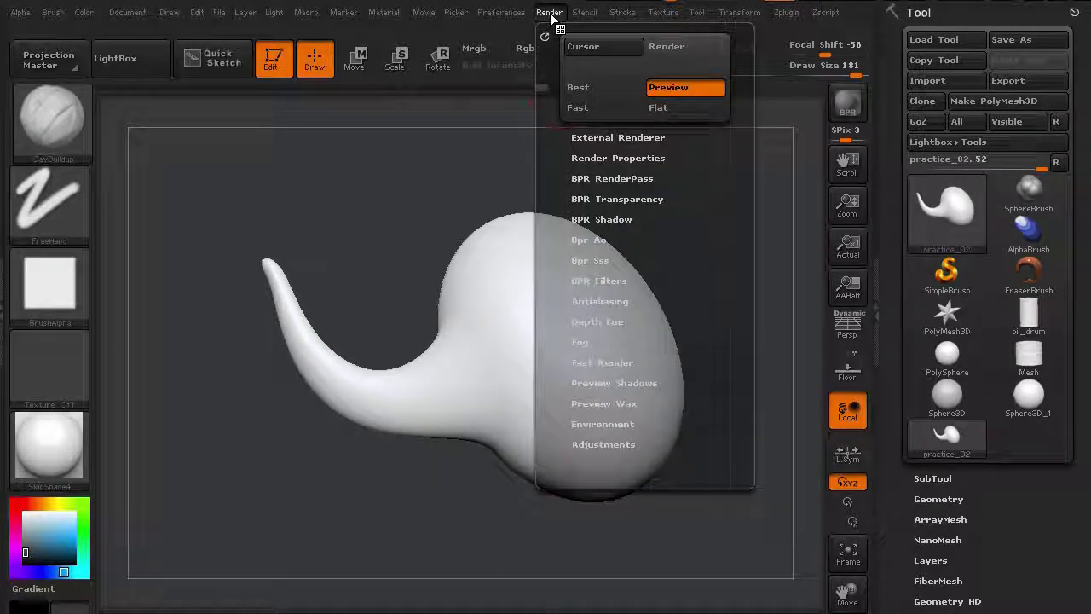
{"action": "mouse_move", "coordinate": [583, 13]}
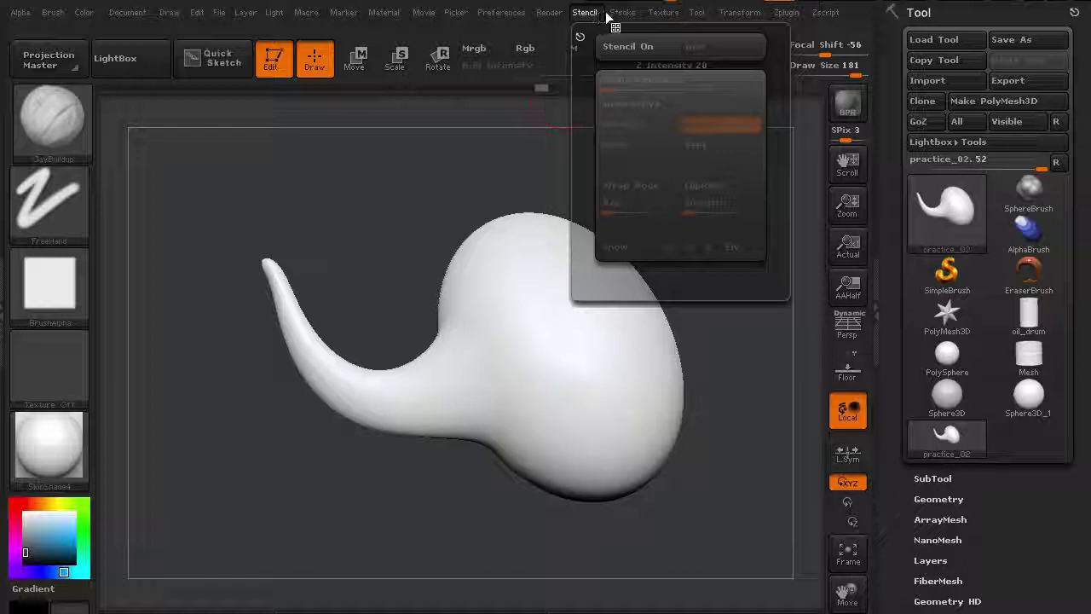
{"action": "left_click", "coordinate": [614, 15]}
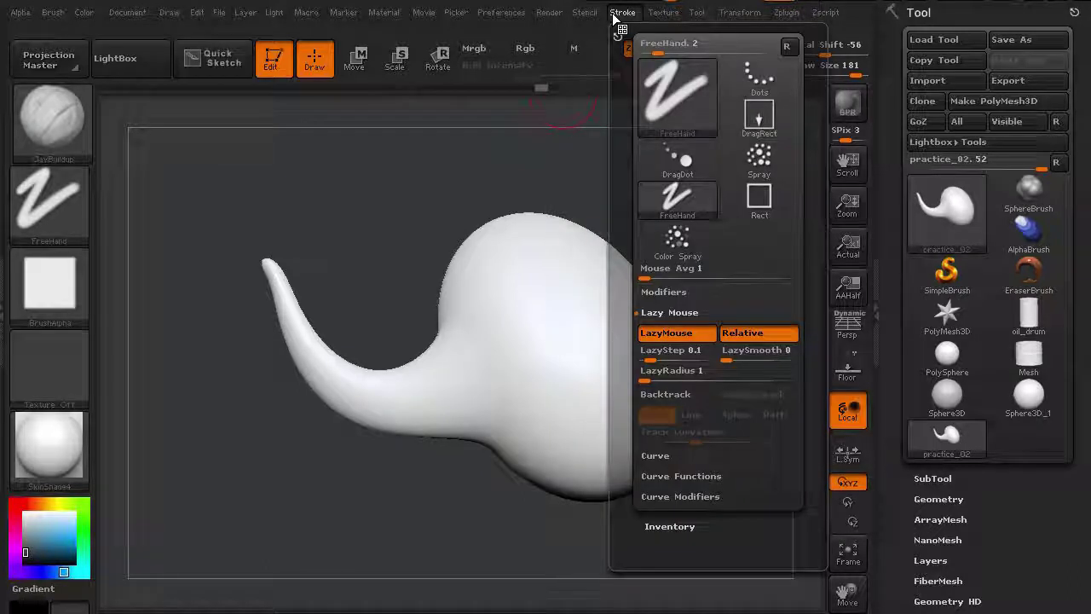
{"action": "left_click", "coordinate": [664, 13]}
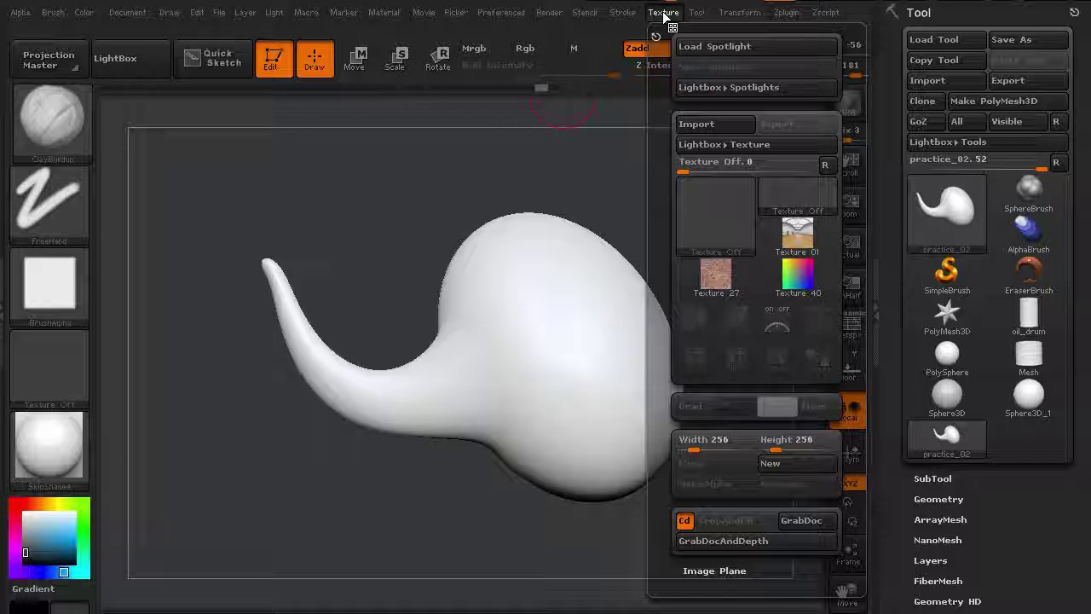
{"action": "left_click", "coordinate": [697, 12]}
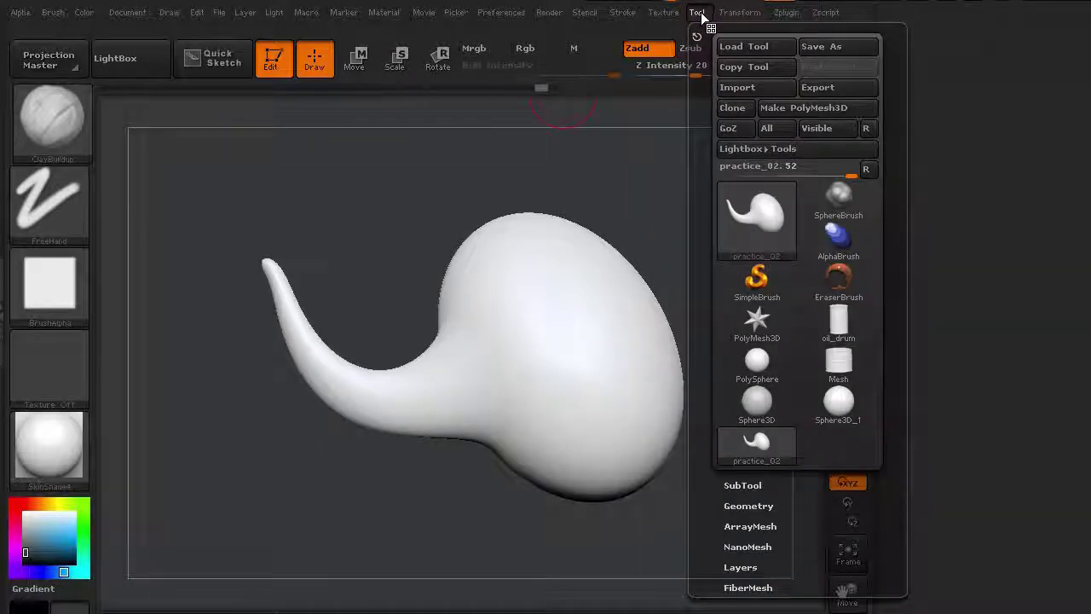
{"action": "left_click", "coordinate": [966, 145]}
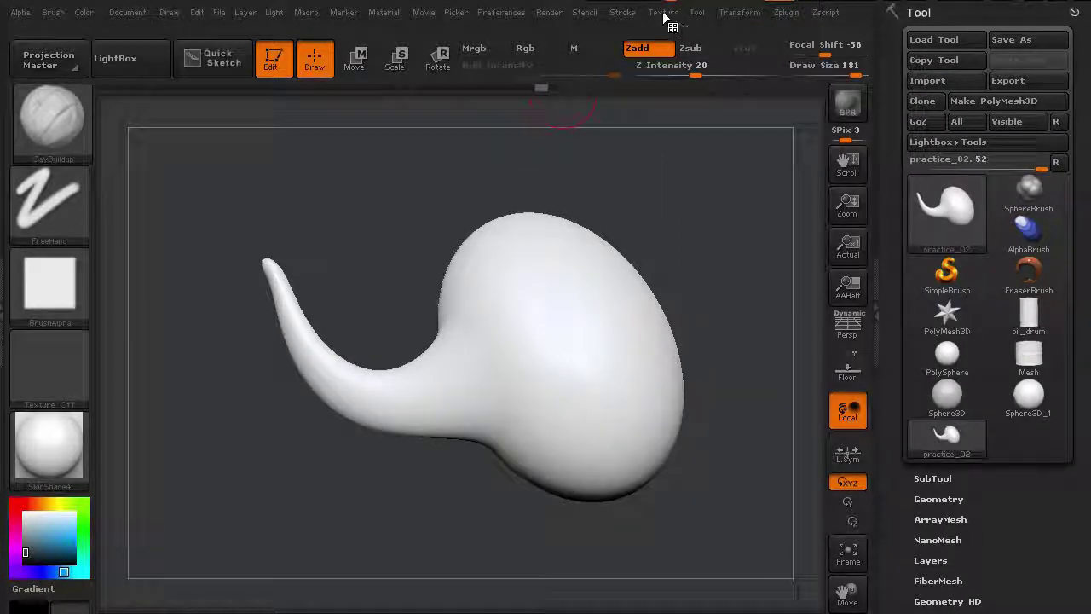
- Dock the Tool palette in the side tray, and remove it from the tray again
{"action": "left_click", "coordinate": [665, 13]}
{"action": "mouse_move", "coordinate": [697, 13]}
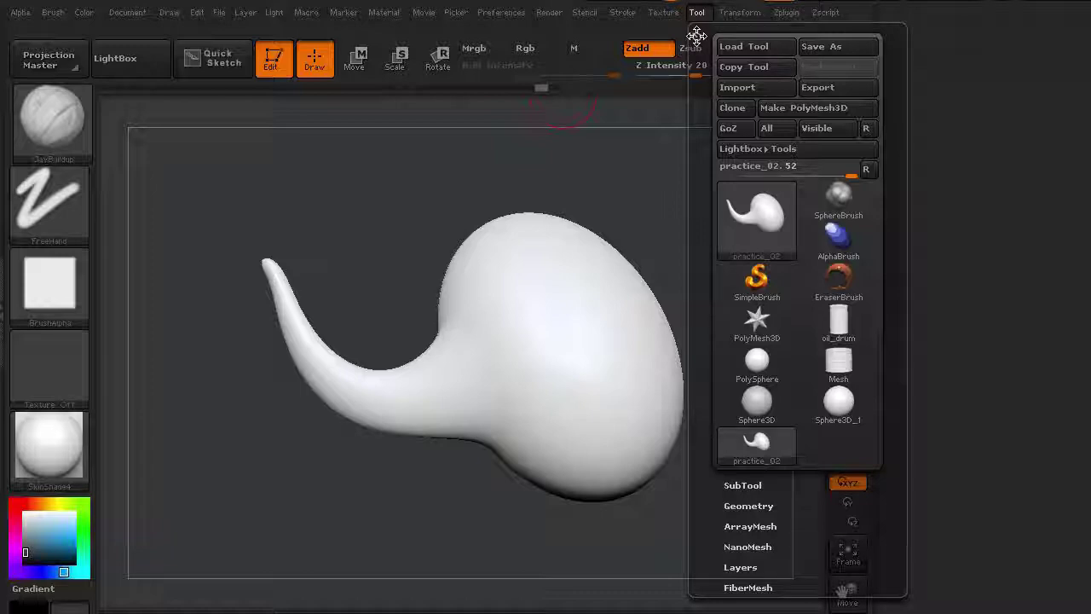
{"action": "left_click", "coordinate": [697, 35]}
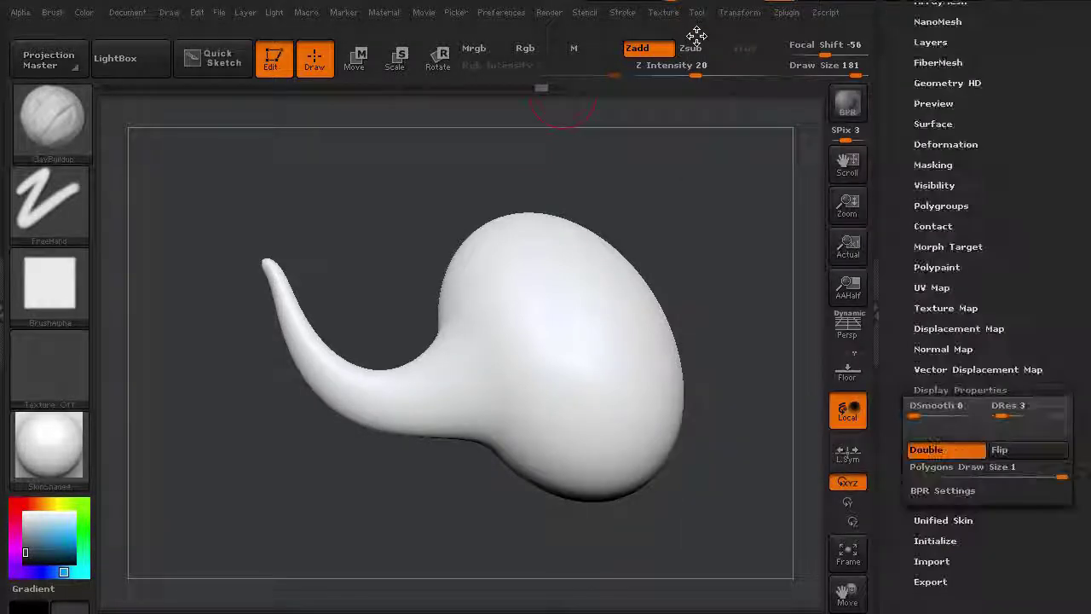
{"action": "scroll", "coordinate": [942, 116], "scroll_direction": "up", "scroll_amount": 10}
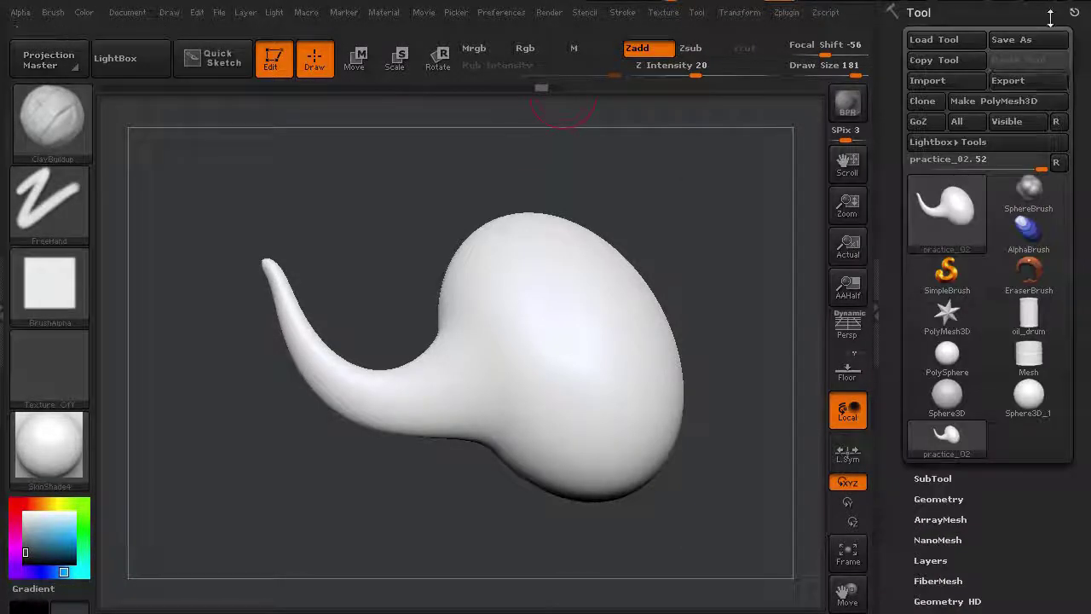
{"action": "left_click", "coordinate": [1073, 12]}
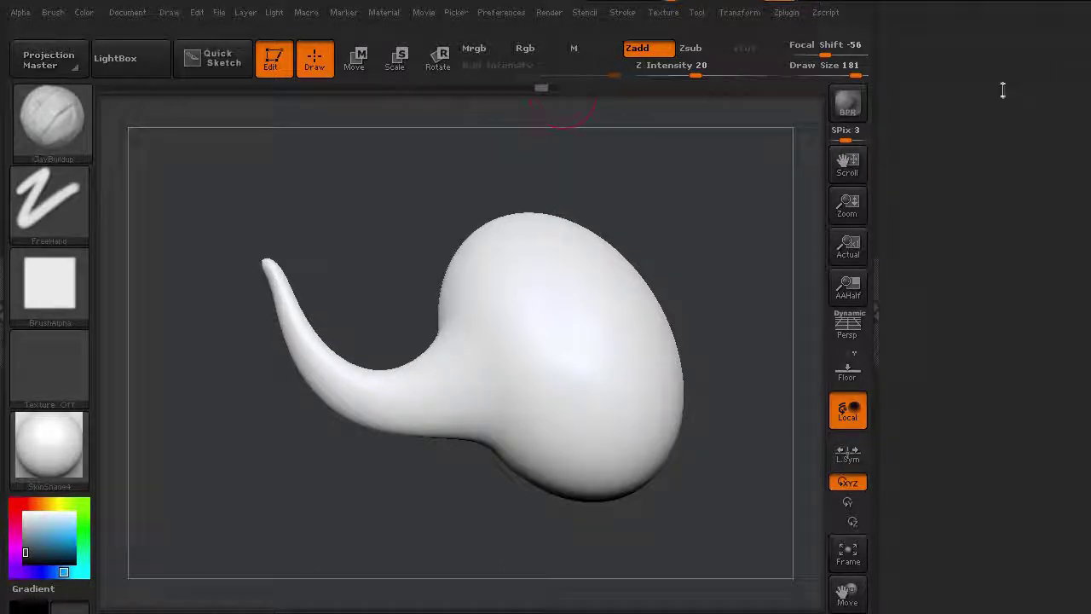
- Dock the Texture palette in the side tray, and remove it from the tray again
{"action": "left_click", "coordinate": [698, 13]}
{"action": "left_click", "coordinate": [663, 12]}
{"action": "left_click", "coordinate": [662, 36]}
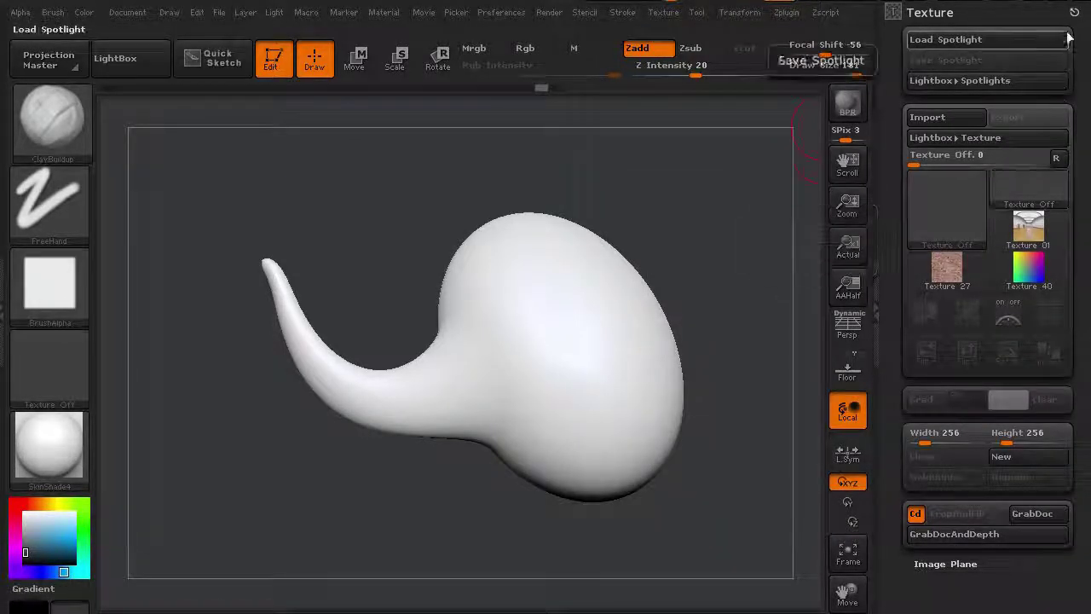
{"action": "left_click", "coordinate": [1076, 12]}
- Dock the Tool palette in the side tray and show its tool thumbnails and upper sections
{"action": "left_click", "coordinate": [696, 13]}
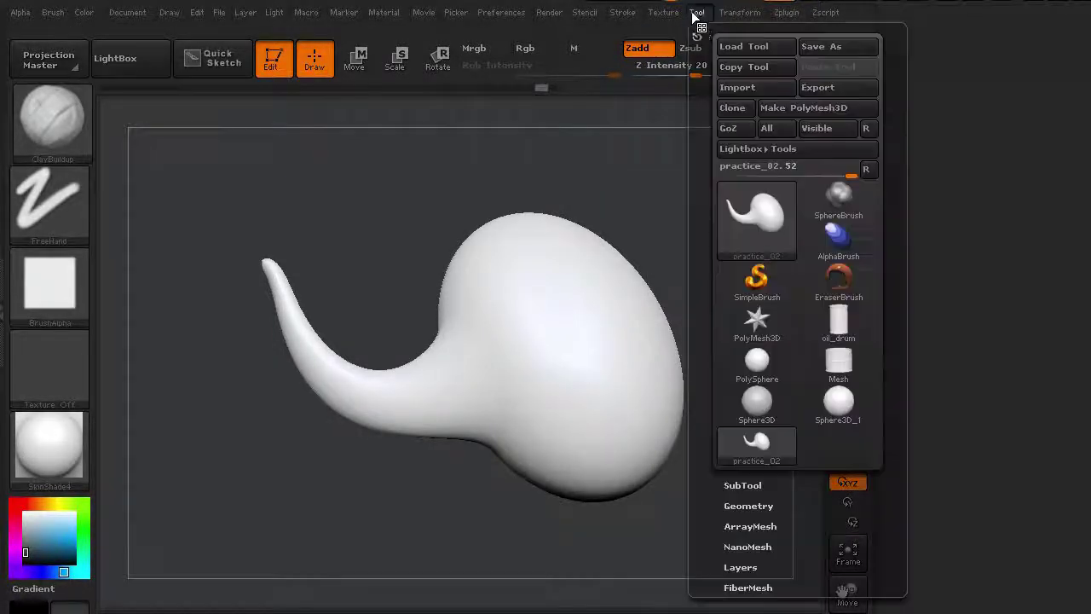
{"action": "left_click", "coordinate": [696, 33]}
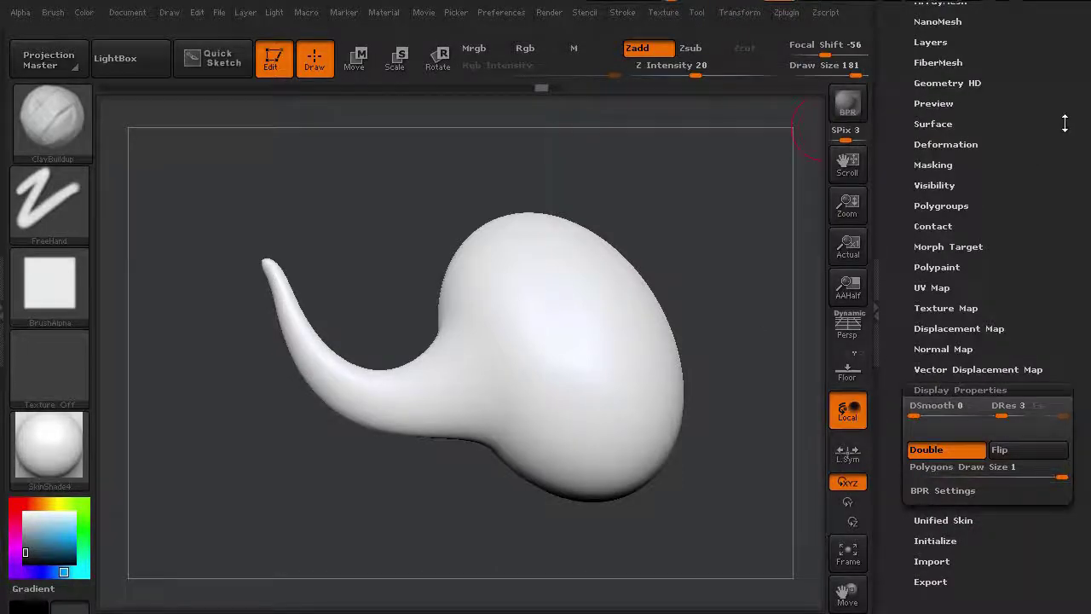
{"action": "left_click_drag", "start_coordinate": [1065, 122], "coordinate": [1066, 318]}
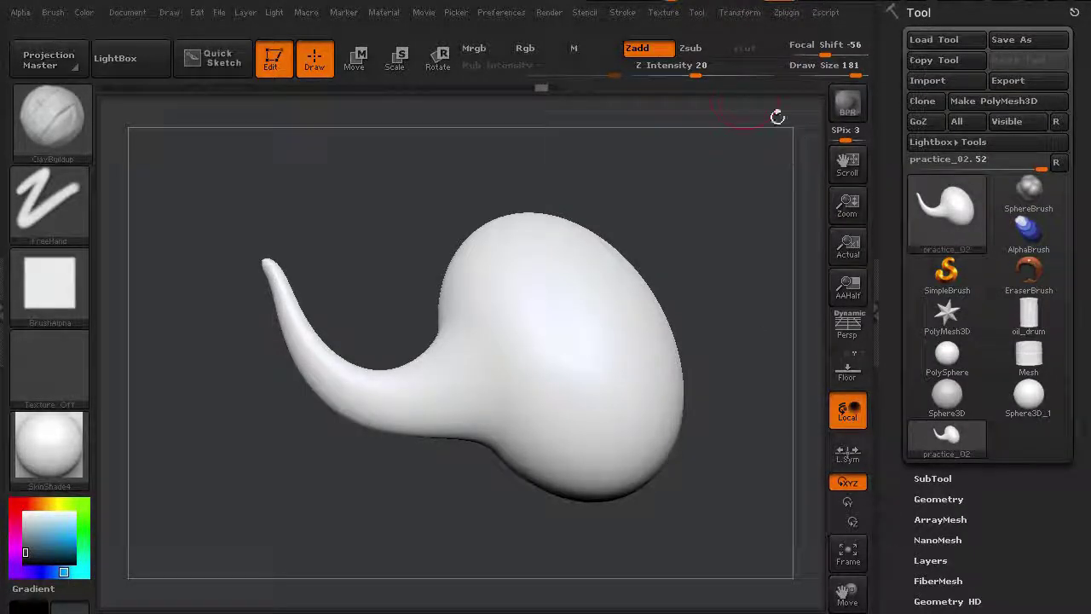
- Examine the Transform, Zplugin and Zscript settings
{"action": "left_click", "coordinate": [739, 13]}
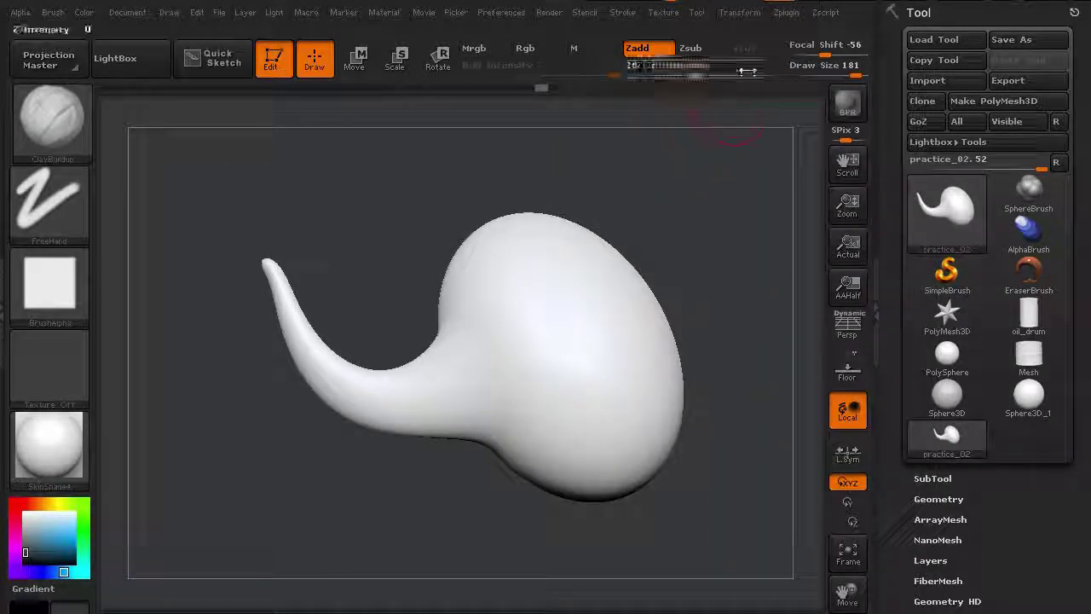
{"action": "left_click", "coordinate": [784, 13]}
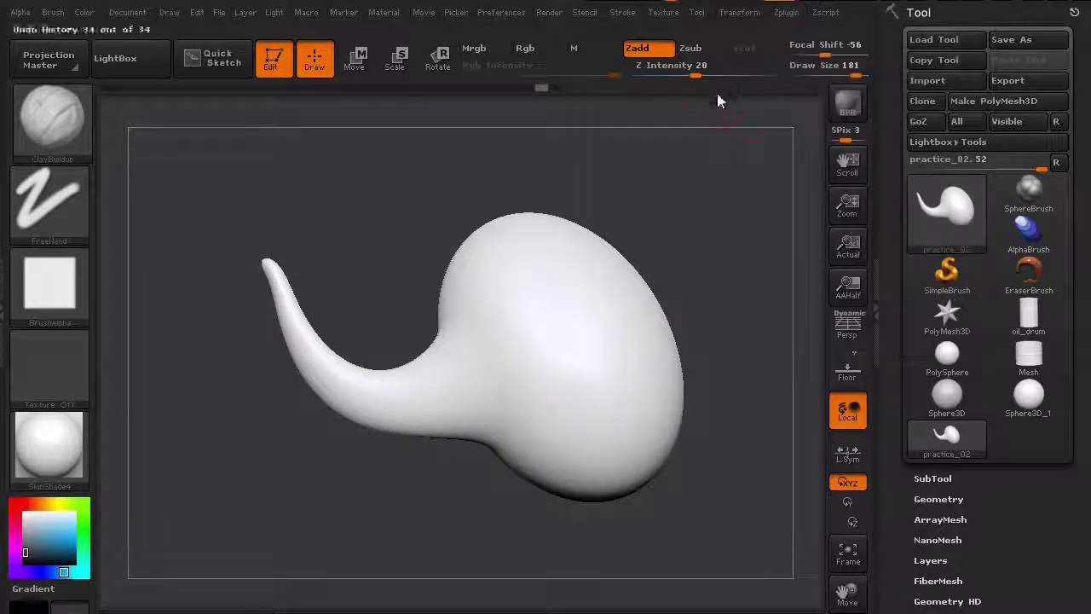
{"action": "left_click", "coordinate": [829, 15]}
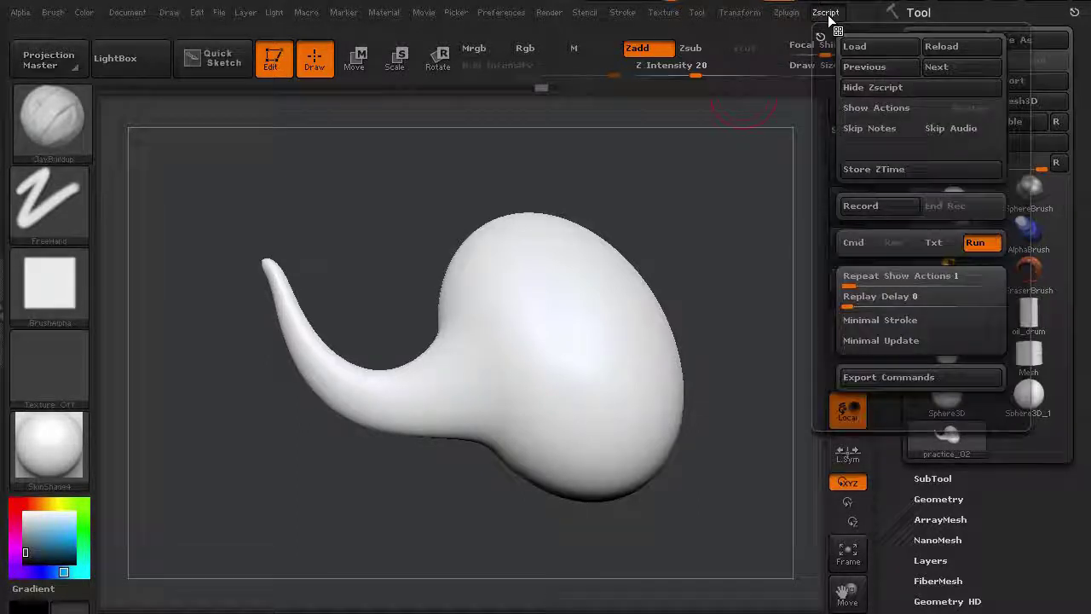